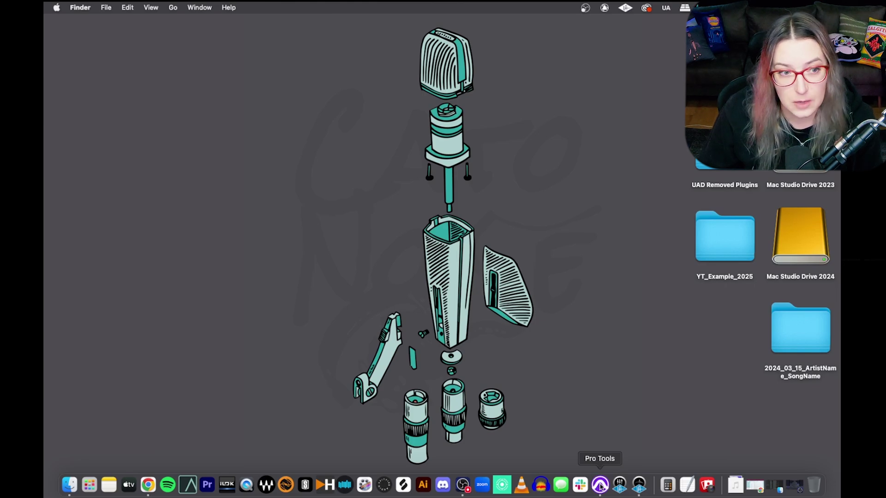
Bring Pro Tools forward and open the YT_Example_2025 Desktop folder in a Finder window.
{"action": "left_click", "coordinate": [600, 485]}
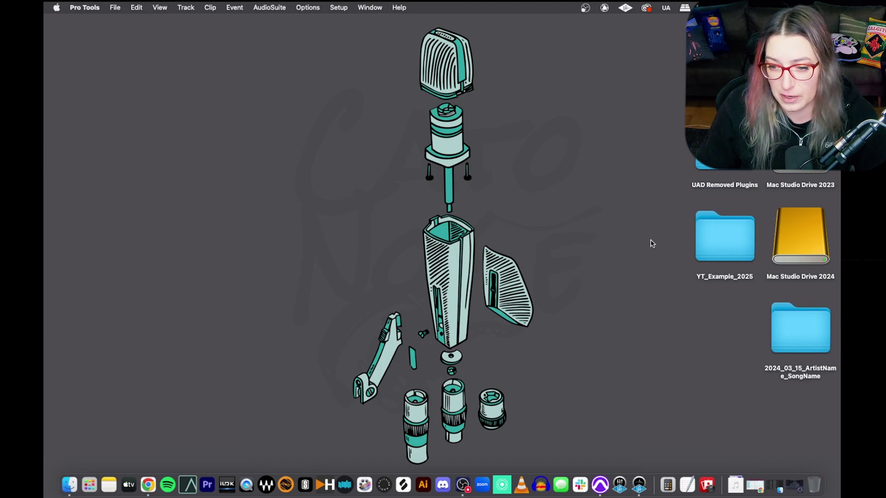
{"action": "left_click", "coordinate": [714, 237]}
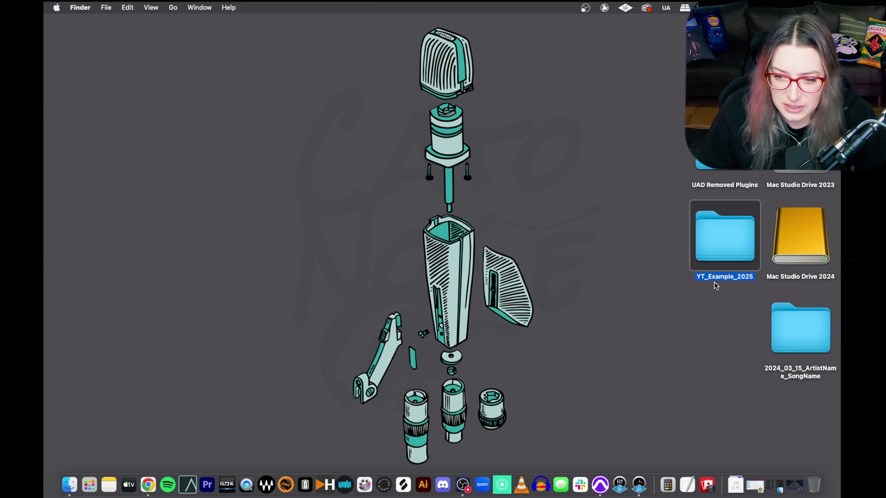
{"action": "double_click", "coordinate": [713, 251]}
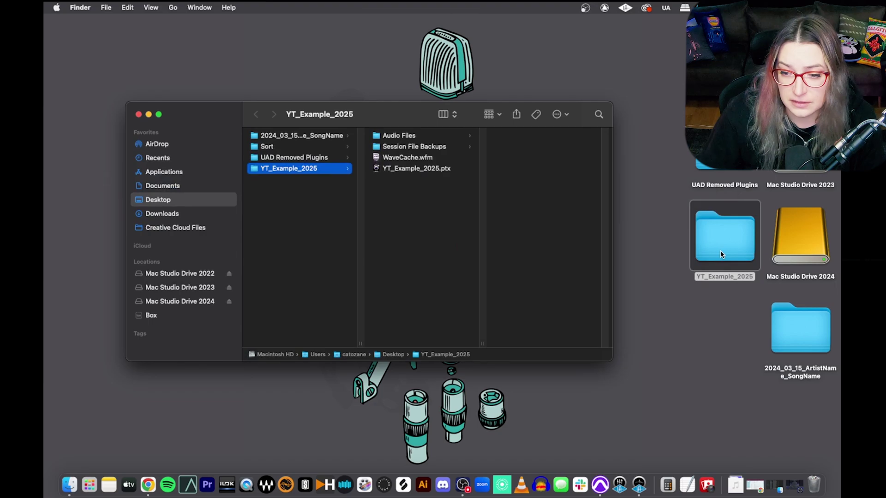
Browse Audio Files and Session File Backups, widening the window to show all ten .bak names.
{"action": "left_click", "coordinate": [400, 137]}
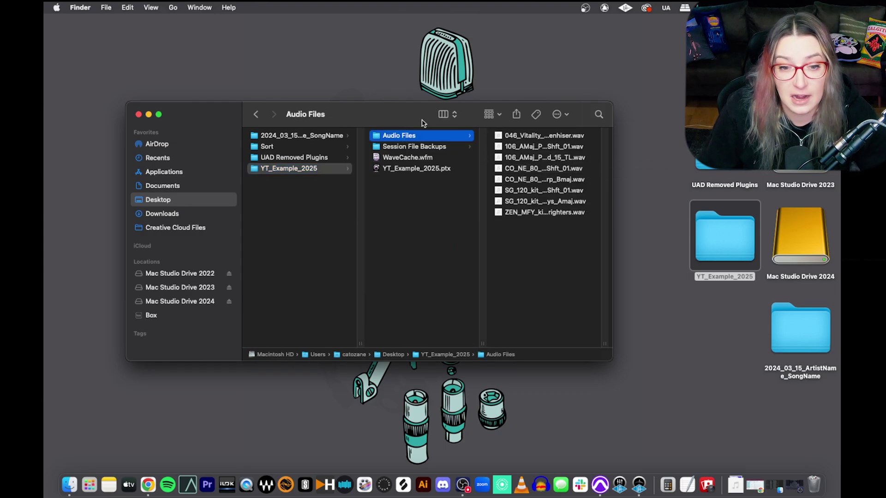
{"action": "left_click", "coordinate": [418, 147]}
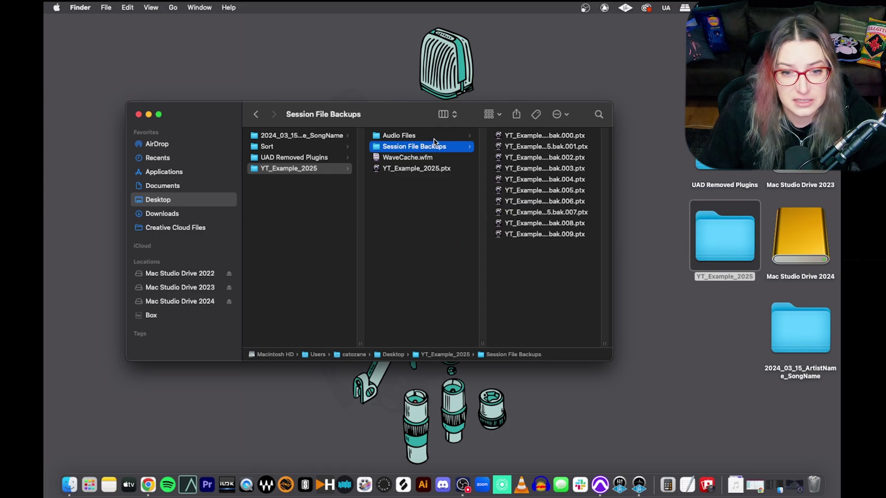
{"action": "left_click", "coordinate": [436, 136]}
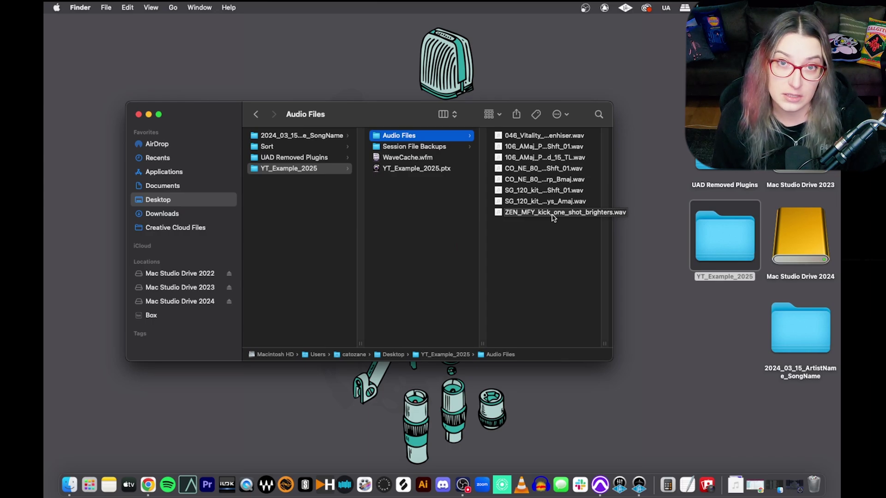
{"action": "left_click", "coordinate": [442, 151]}
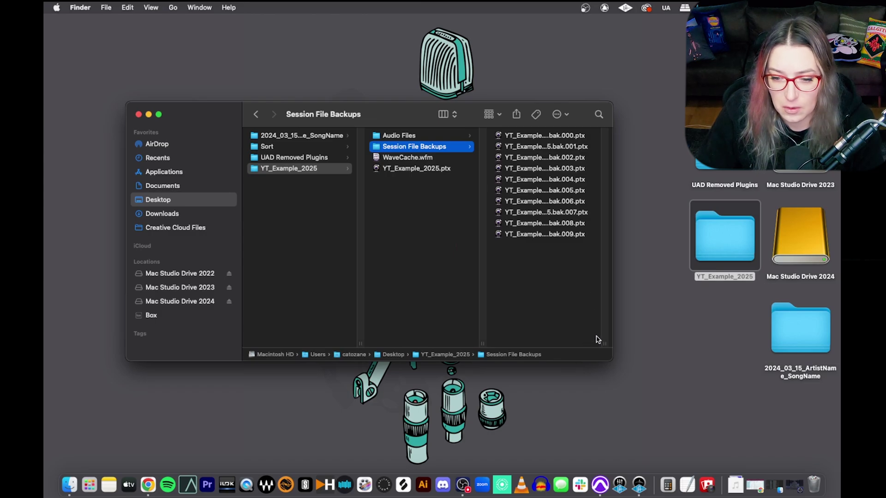
{"action": "left_click_drag", "start_coordinate": [601, 343], "coordinate": [708, 344]}
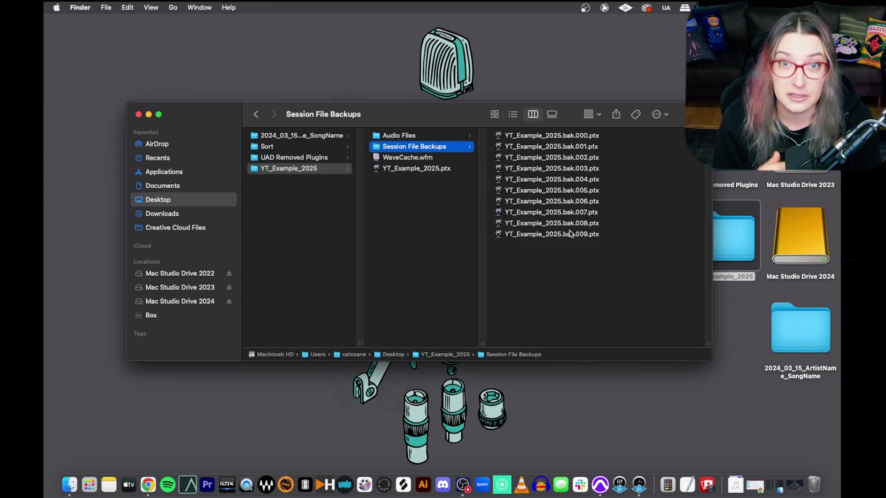
Preview WaveCache.wfm (172 KB), then YT_Example_2025.ptx, shown as a 163 KB Pro Tools Session.
{"action": "left_click", "coordinate": [435, 158]}
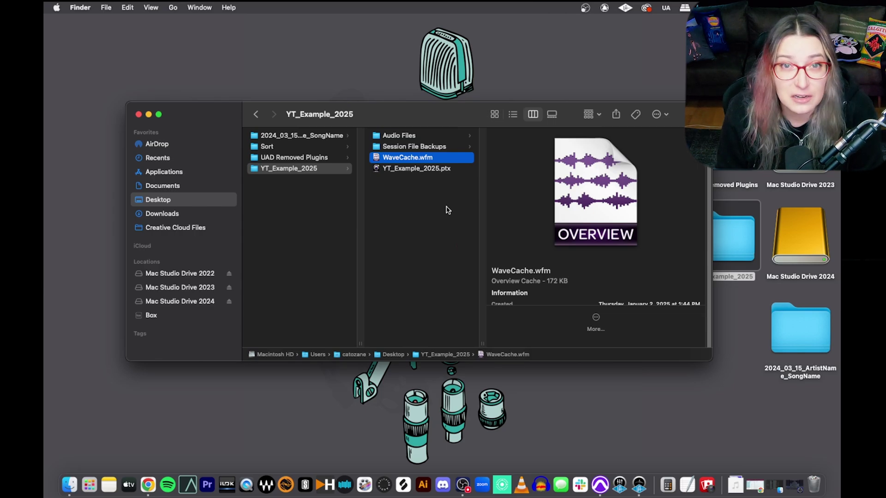
{"action": "left_click", "coordinate": [421, 168]}
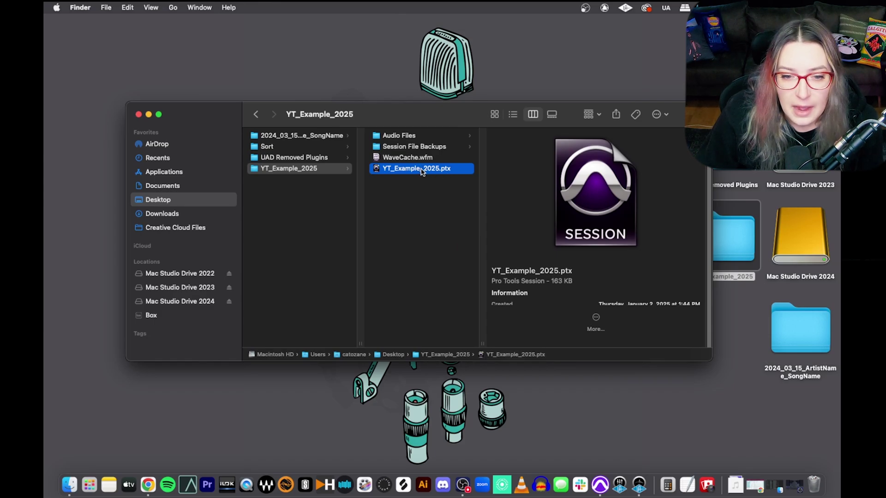
Open YT_Example_2025.ptx in Pro Tools, then switch back to its session folder in Finder.
{"action": "double_click", "coordinate": [422, 170]}
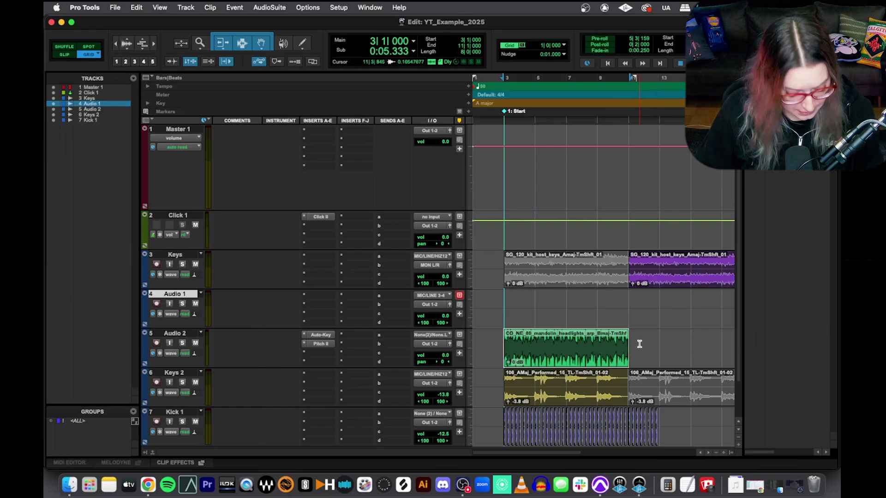
{"action": "key", "text": "super+Tab"}
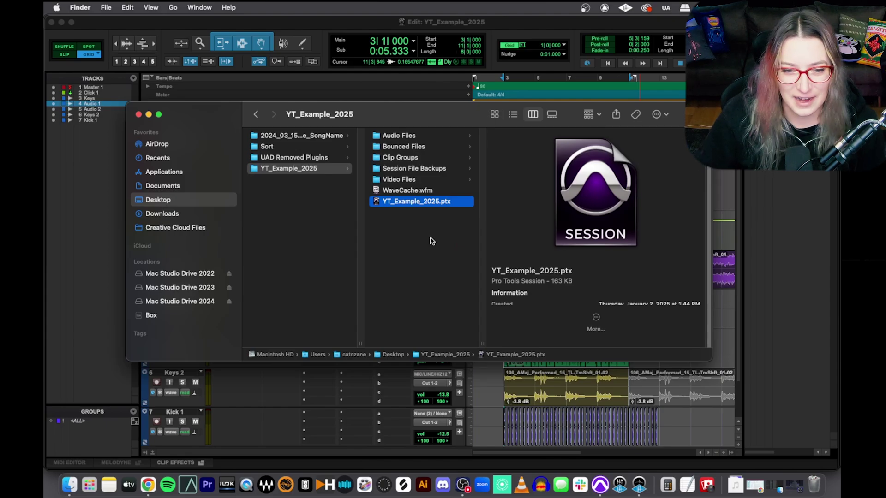
Check the new Video Files, Clip Groups and Bounced Files folders, confirming all three are empty.
{"action": "left_click", "coordinate": [402, 179]}
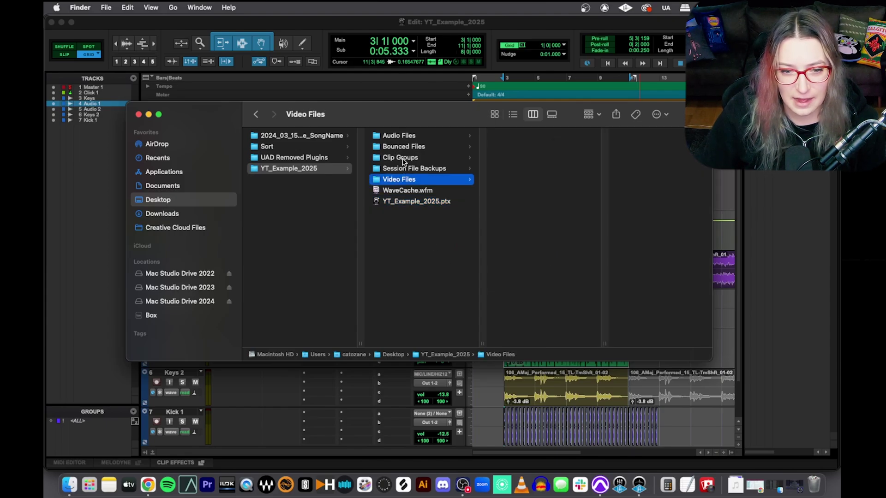
{"action": "left_click", "coordinate": [404, 159]}
{"action": "left_click", "coordinate": [422, 147]}
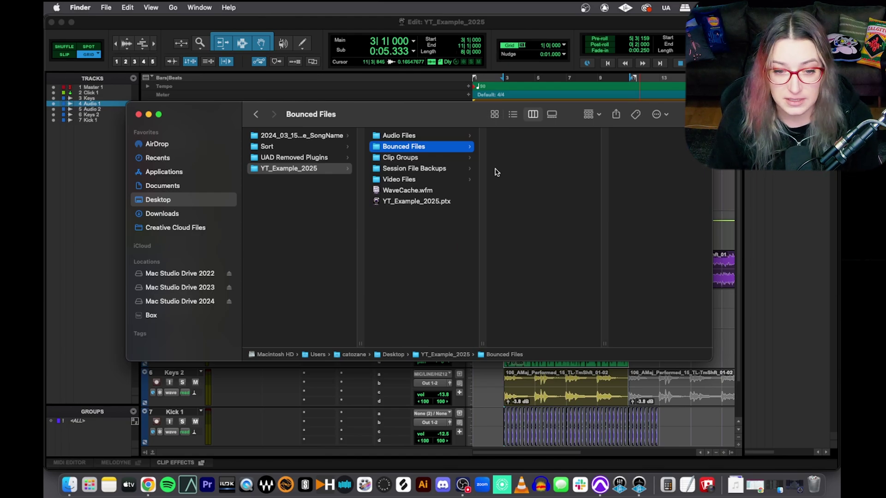
{"action": "left_click", "coordinate": [406, 180]}
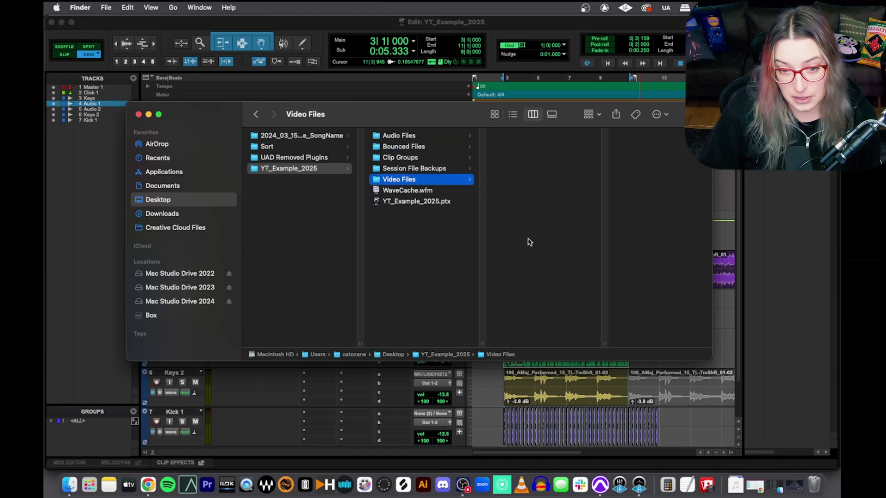
{"action": "left_click", "coordinate": [412, 159]}
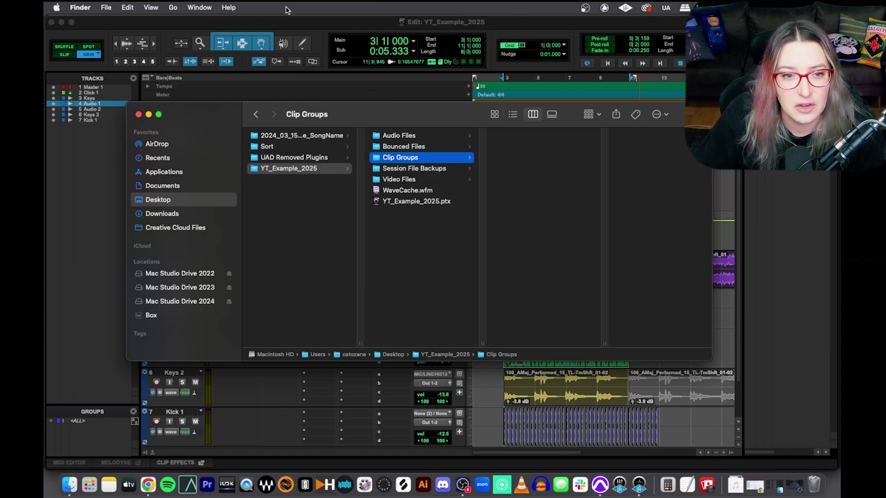
{"action": "left_click", "coordinate": [151, 19]}
Close the session without saving, then reopen YT_Example_2025.ptx from Finder.
{"action": "left_click", "coordinate": [119, 7]}
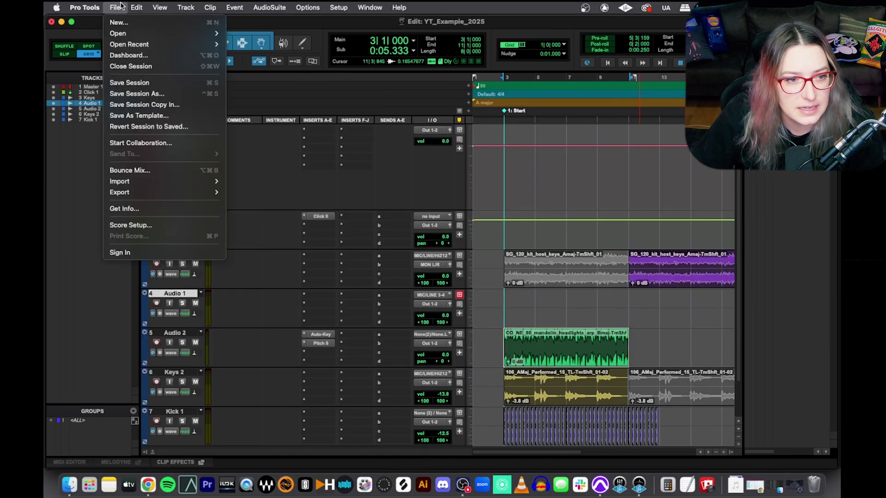
{"action": "left_click", "coordinate": [126, 66]}
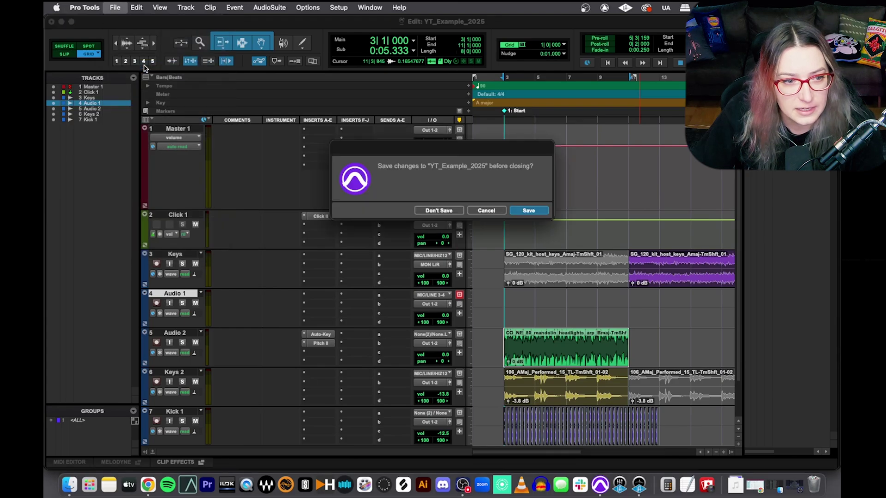
{"action": "left_click", "coordinate": [441, 213]}
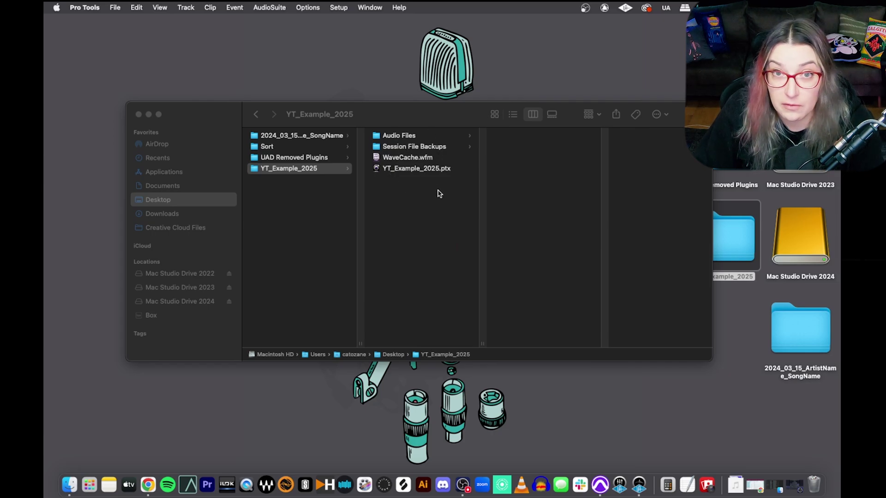
{"action": "left_click", "coordinate": [421, 170]}
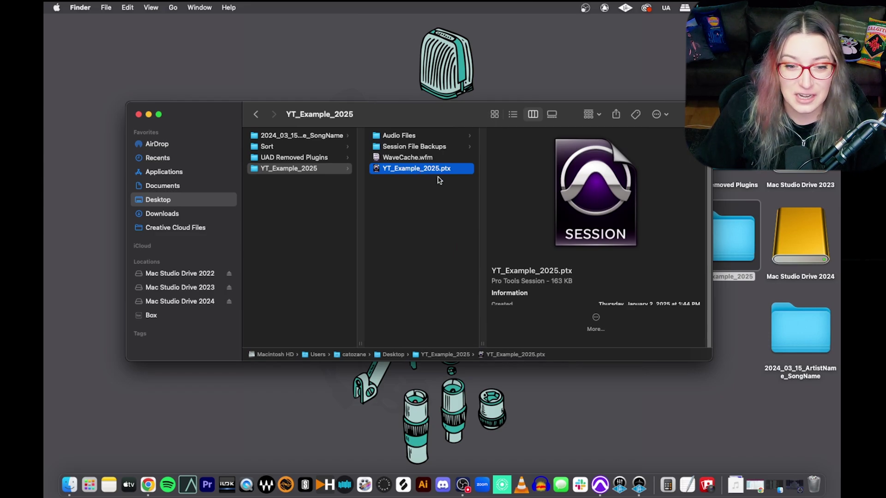
{"action": "double_click", "coordinate": [434, 173]}
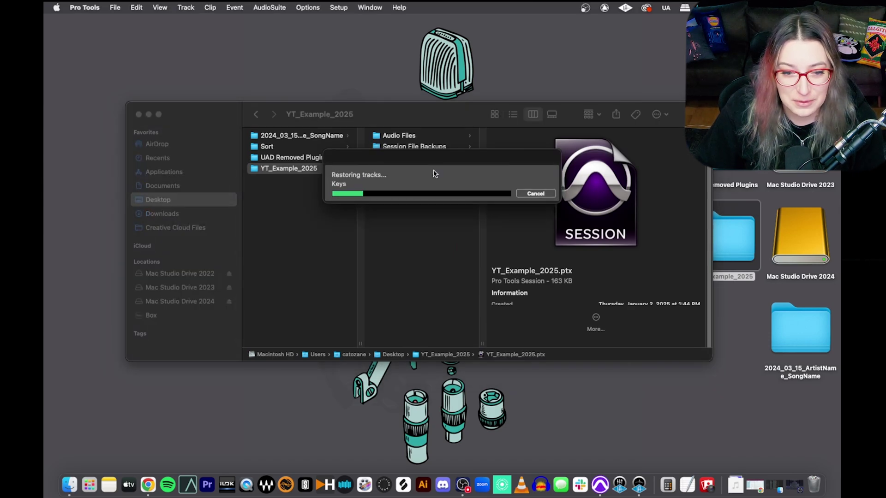
Inspect the session folder, confirming Bounced Files, Clip Groups and Video Files have reappeared.
{"action": "left_click", "coordinate": [440, 122]}
{"action": "left_click", "coordinate": [405, 147]}
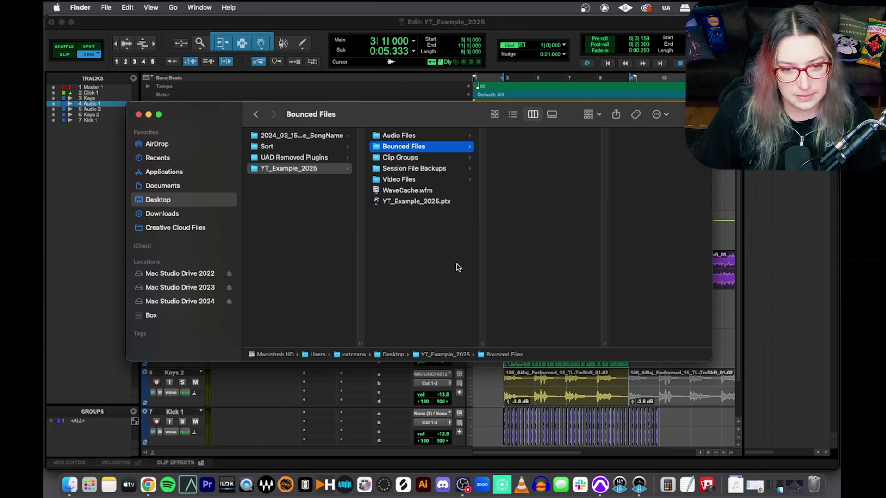
{"action": "left_click", "coordinate": [297, 198]}
{"action": "left_click", "coordinate": [301, 170]}
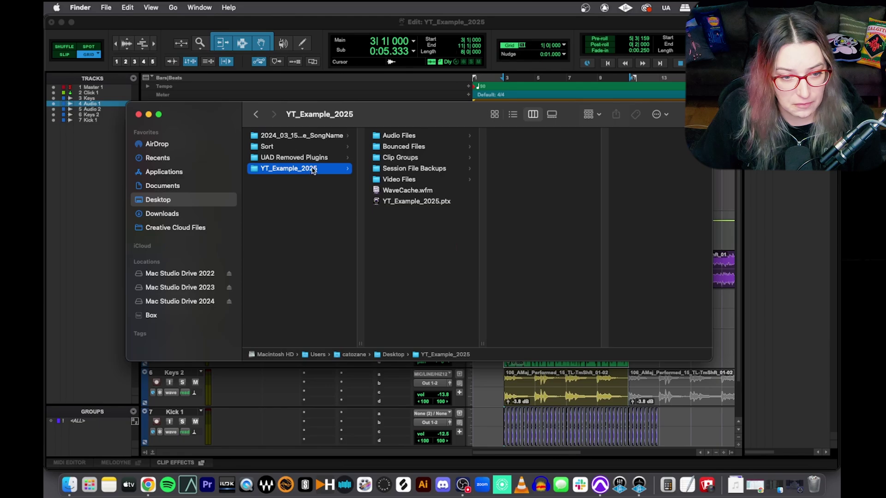
Move the first yellow Keys 2 clip from bar 3 to bar 1.
{"action": "left_click", "coordinate": [550, 396]}
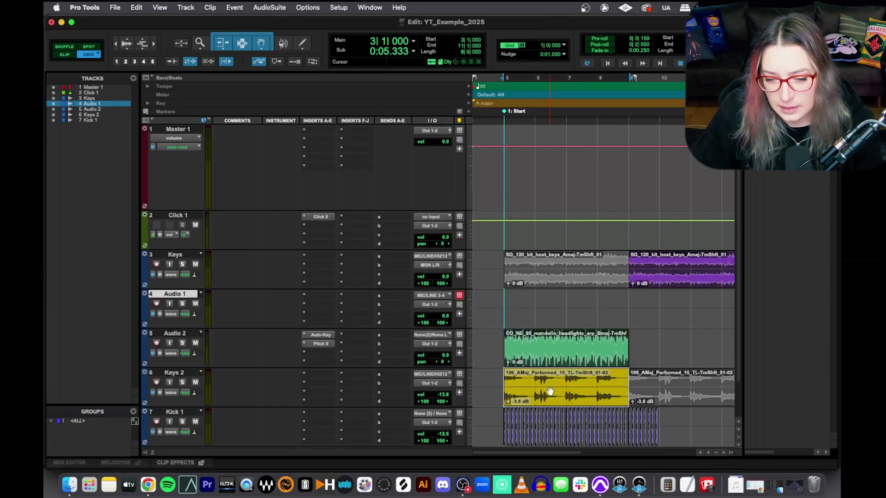
{"action": "left_click_drag", "start_coordinate": [557, 398], "coordinate": [527, 400]}
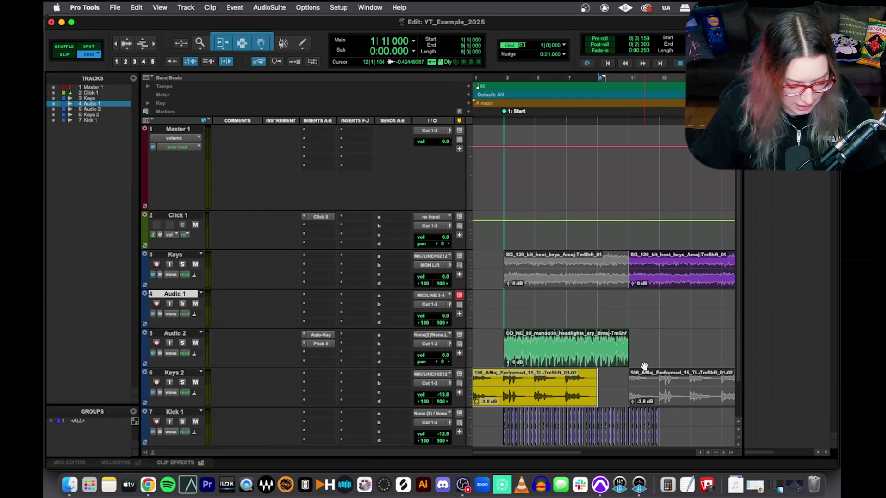
{"action": "key", "text": "super+Tab"}
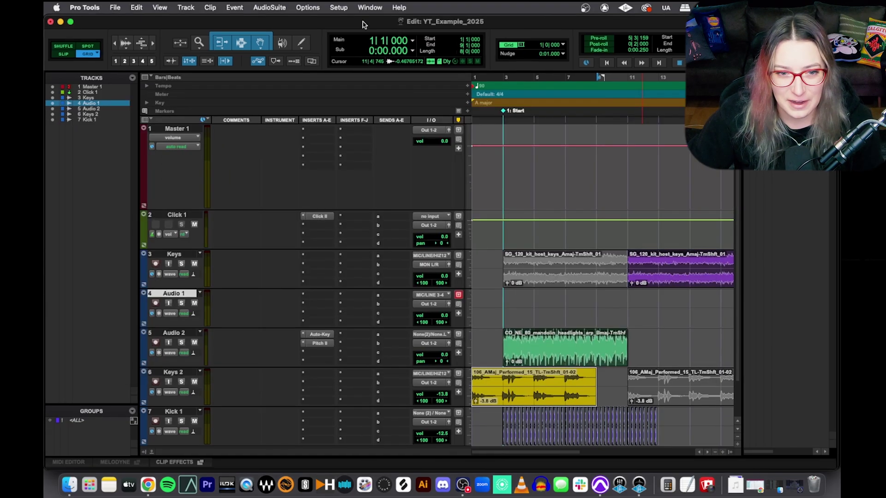
Close the session via the save prompt, then select YT_Example_2025.ptx in the trimmed-down folder.
{"action": "left_click", "coordinate": [365, 23]}
{"action": "left_click", "coordinate": [116, 8]}
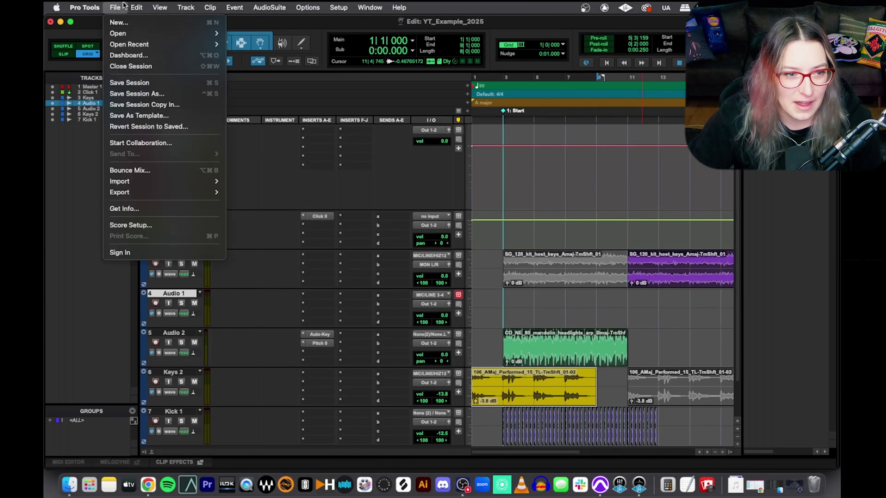
{"action": "left_click", "coordinate": [148, 68]}
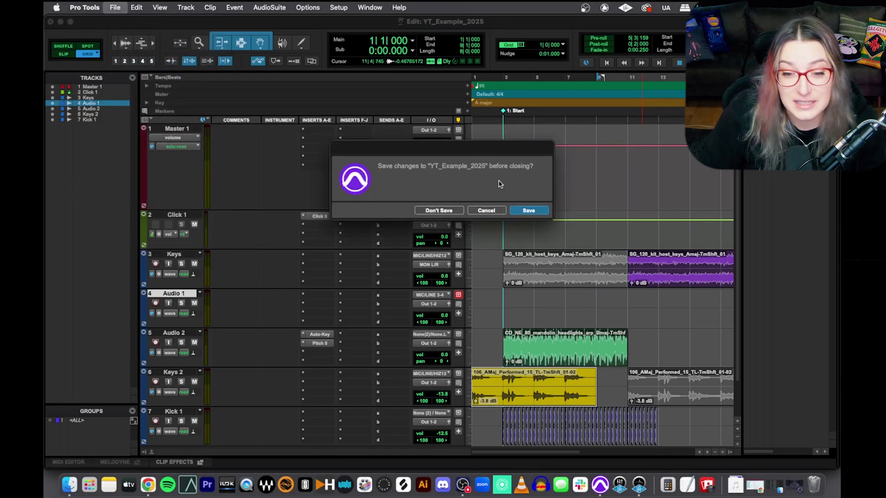
{"action": "left_click", "coordinate": [527, 212]}
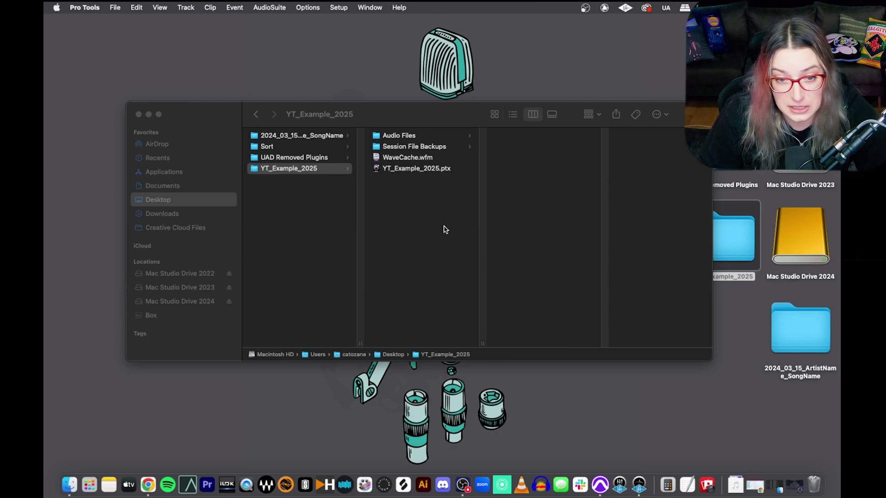
{"action": "left_click", "coordinate": [416, 175]}
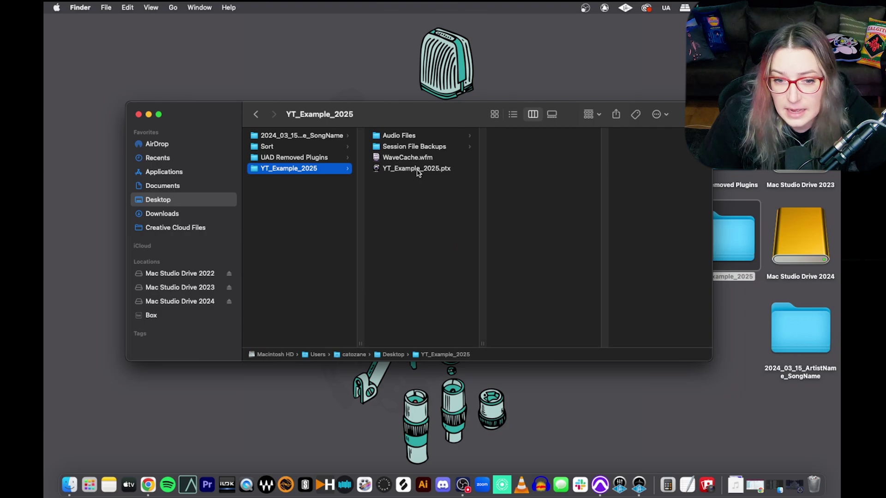
{"action": "left_click", "coordinate": [418, 171]}
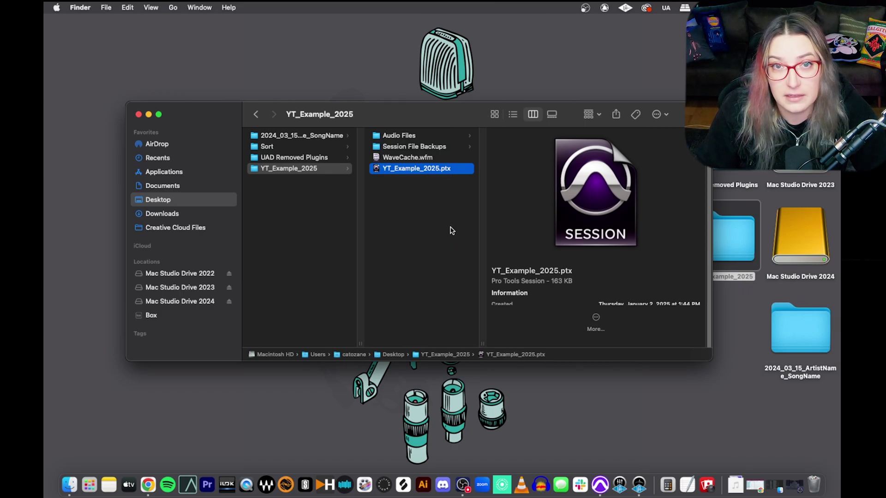
Trash the Audio Files folder and reopen YT_Example_2025.ptx, which reports 8 missing audio files.
{"action": "left_click", "coordinate": [400, 136]}
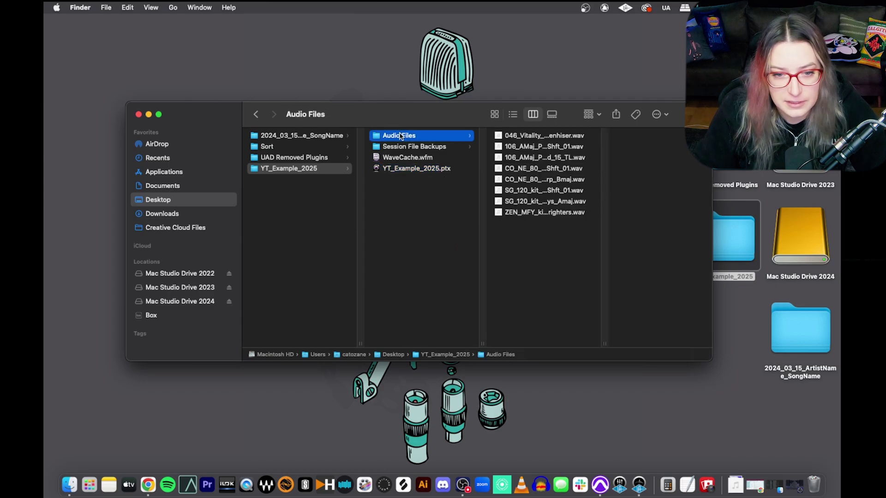
{"action": "key", "text": "super+BackSpace"}
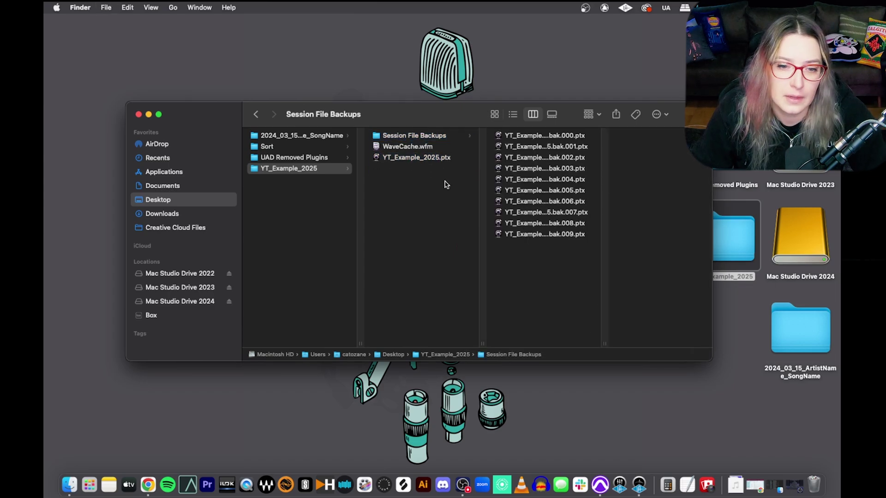
{"action": "double_click", "coordinate": [438, 158]}
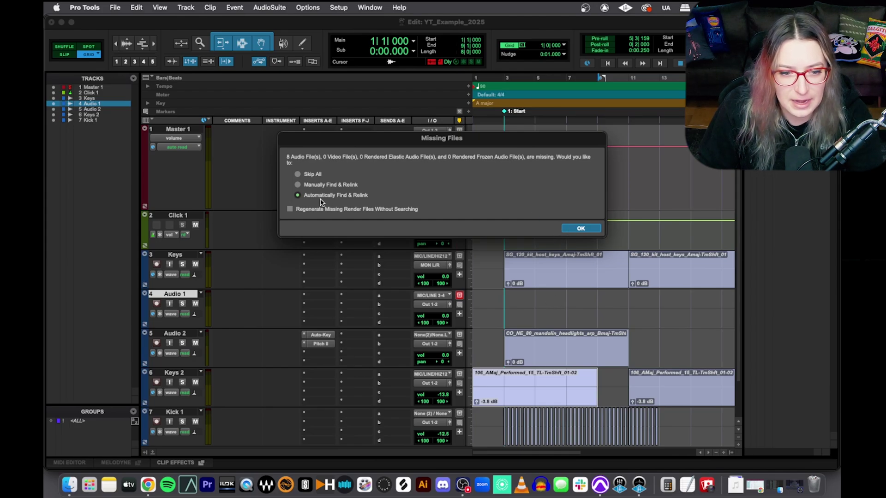
Relink the missing audio files automatically, then close YT_Example_2025 without saving changes.
{"action": "left_click", "coordinate": [581, 228]}
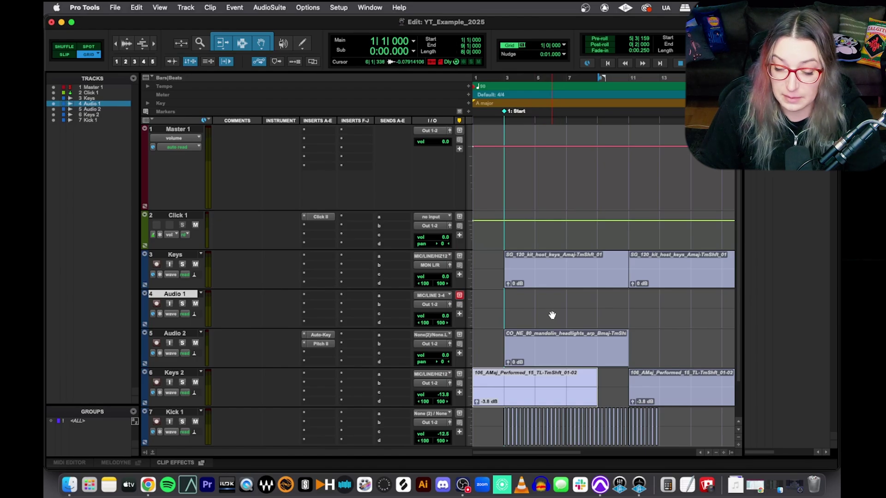
{"action": "left_click", "coordinate": [116, 8]}
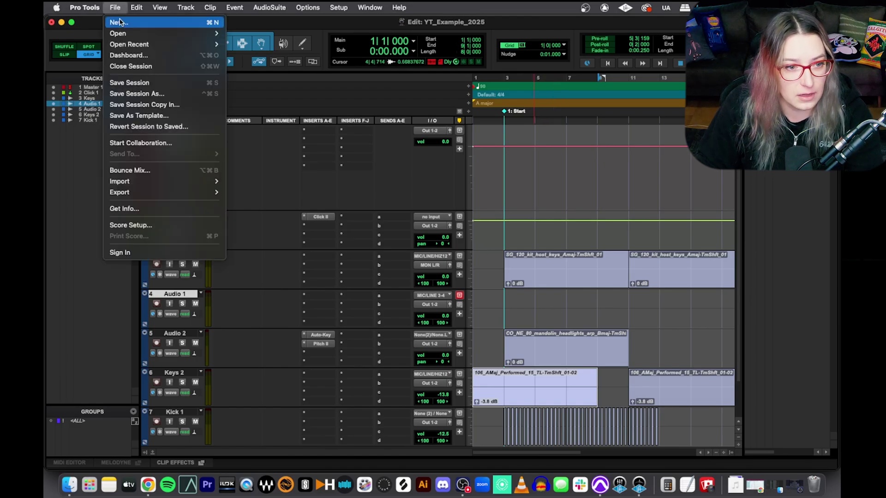
{"action": "left_click", "coordinate": [134, 66]}
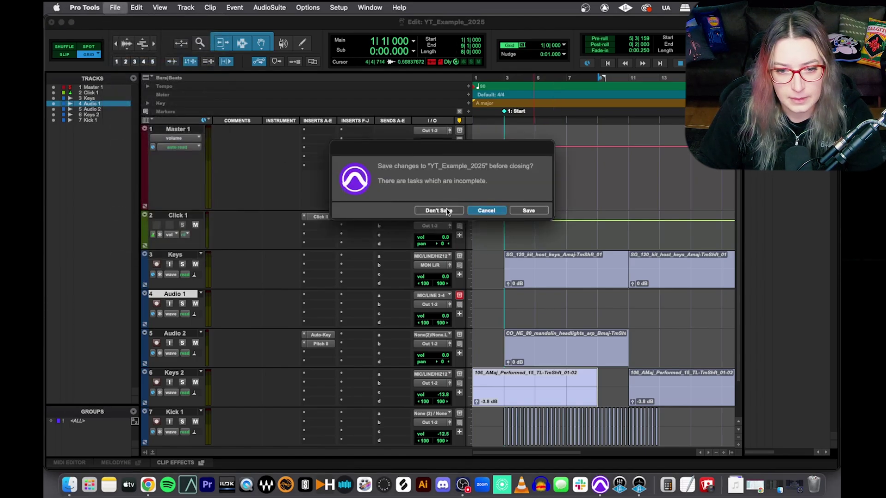
{"action": "left_click", "coordinate": [438, 211]}
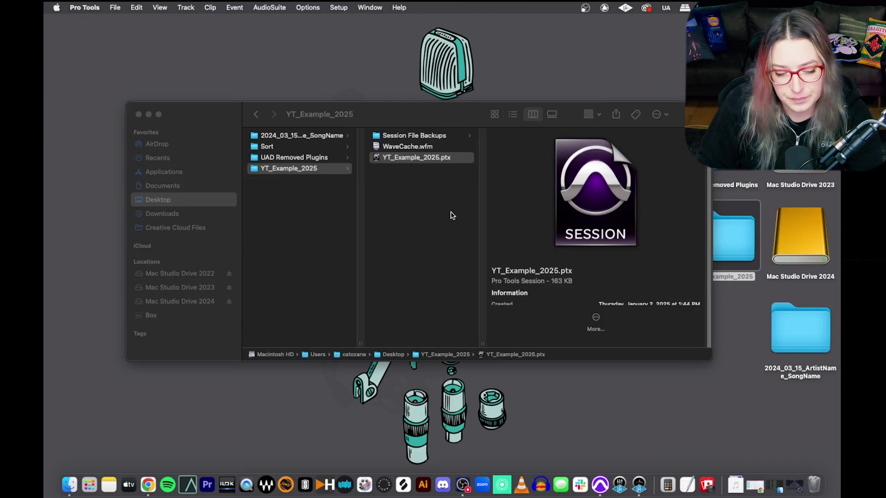
Select the restored Audio Files folder and preview the YT_Example_2025.ptx details.
{"action": "left_click", "coordinate": [452, 216]}
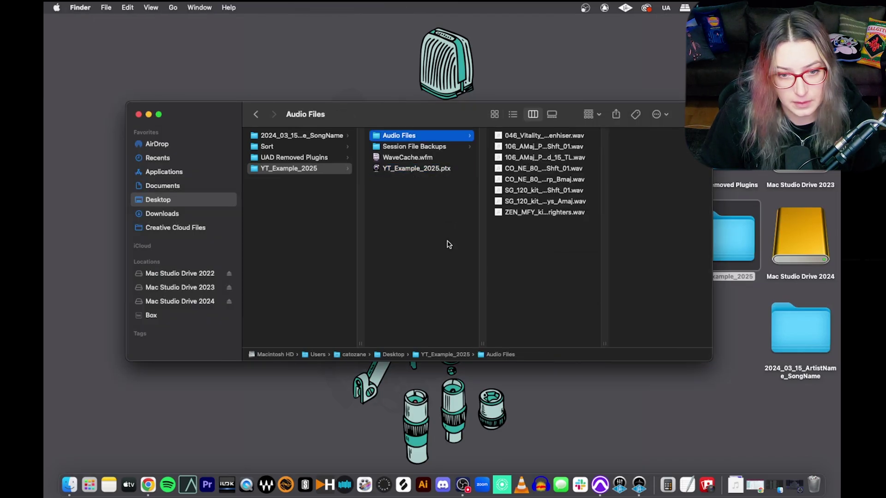
{"action": "left_click", "coordinate": [431, 170]}
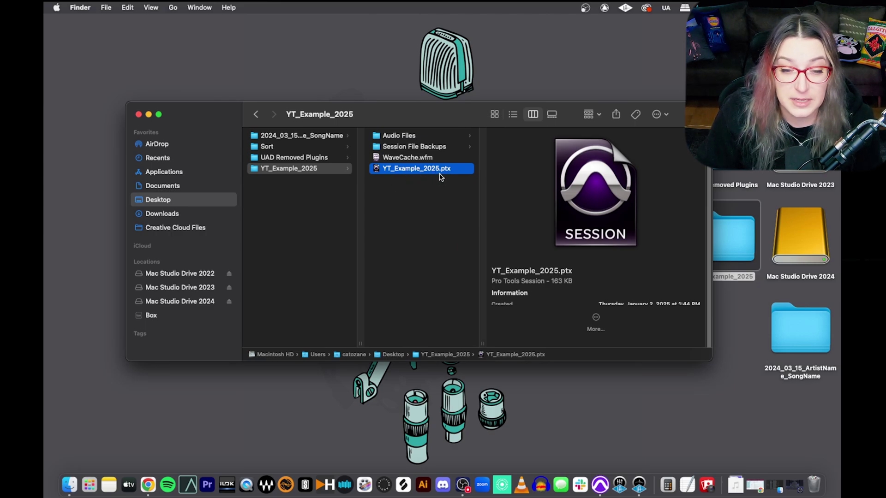
{"action": "left_click", "coordinate": [309, 170]}
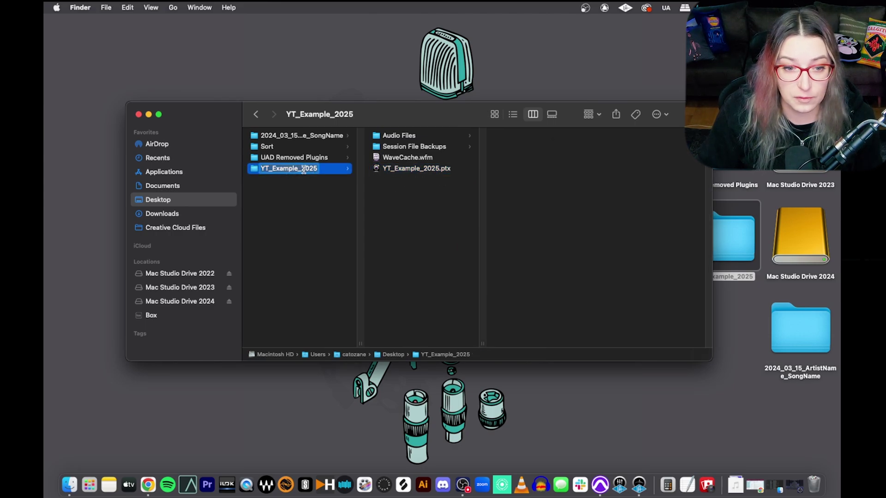
{"action": "left_click", "coordinate": [330, 179]}
{"action": "left_click", "coordinate": [335, 170]}
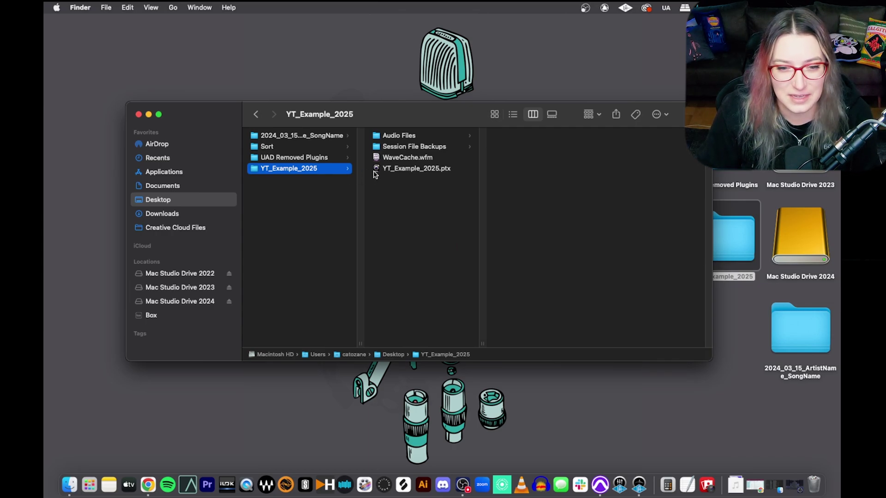
{"action": "left_click", "coordinate": [404, 167]}
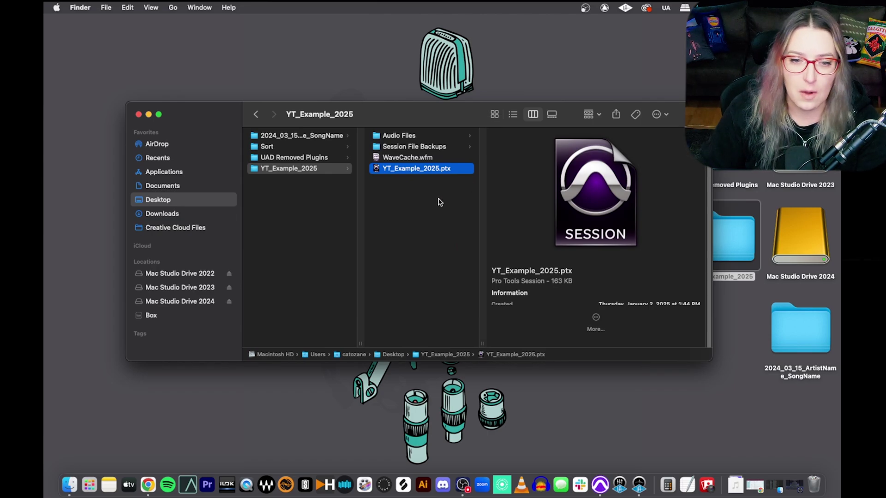
{"action": "left_click", "coordinate": [427, 136]}
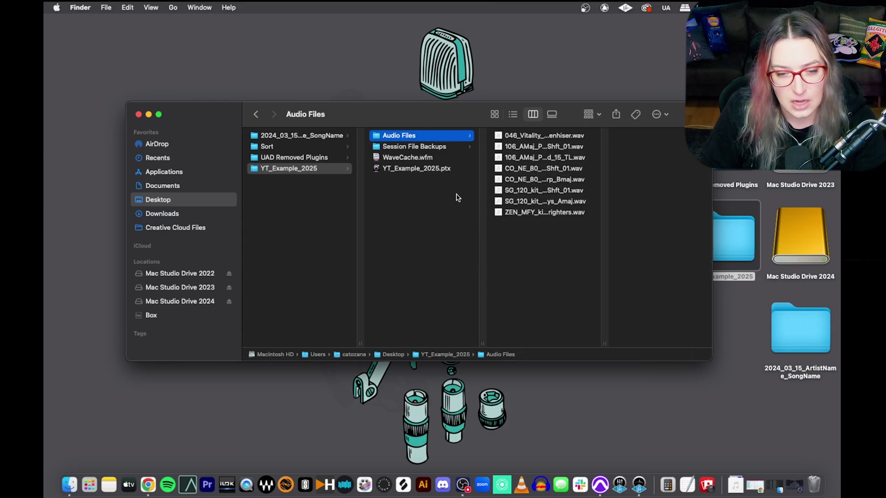
{"action": "left_click", "coordinate": [444, 168]}
{"action": "left_click", "coordinate": [394, 137]}
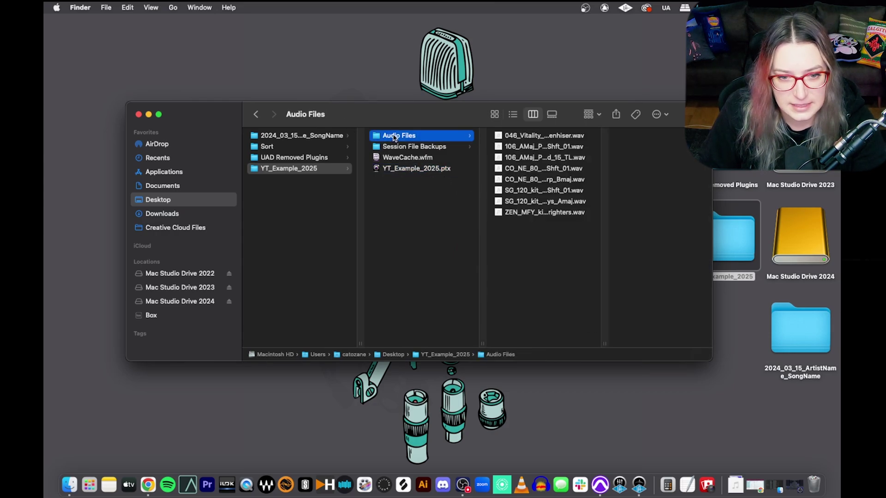
{"action": "left_click", "coordinate": [325, 179]}
{"action": "left_click", "coordinate": [347, 173]}
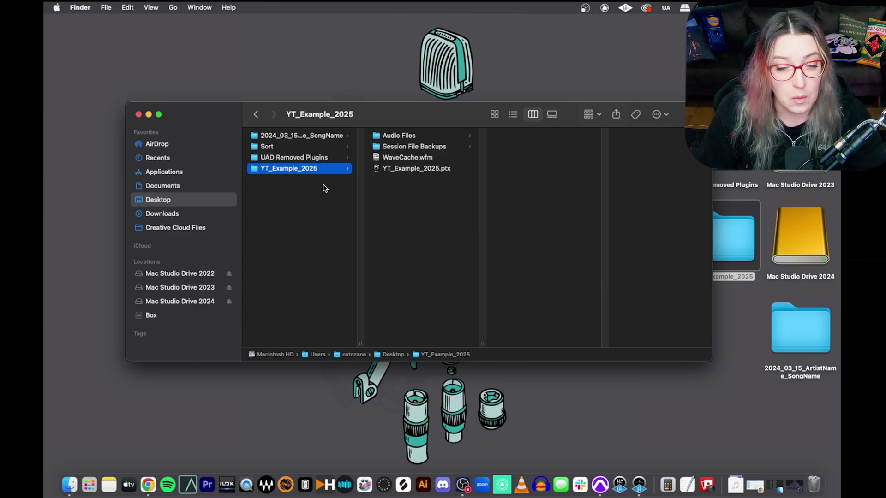
Compress YT_Example_2025 into YT_Example_2025.zip and show the Desktop in a second Finder window.
{"action": "right_click", "coordinate": [308, 172]}
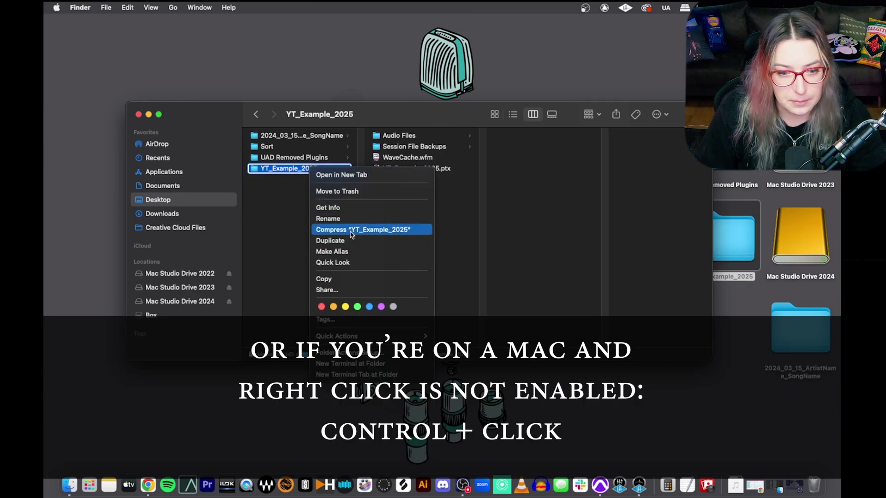
{"action": "key", "text": "Escape"}
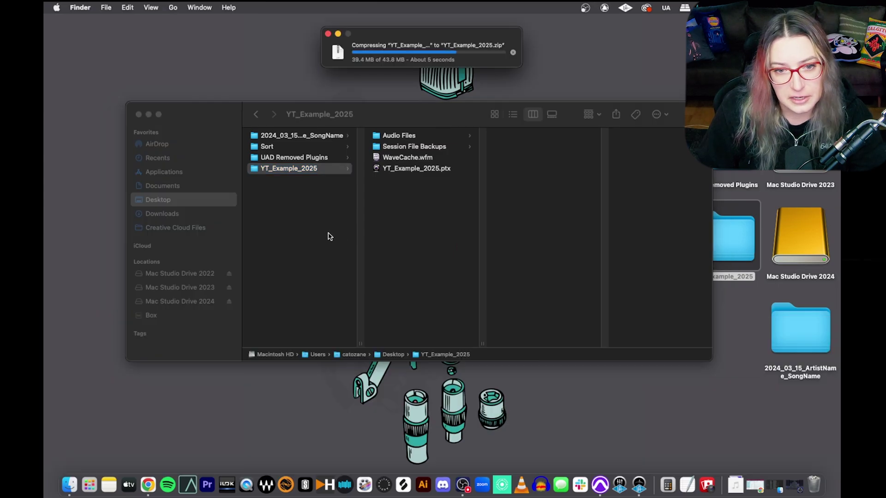
{"action": "key", "text": "super+n"}
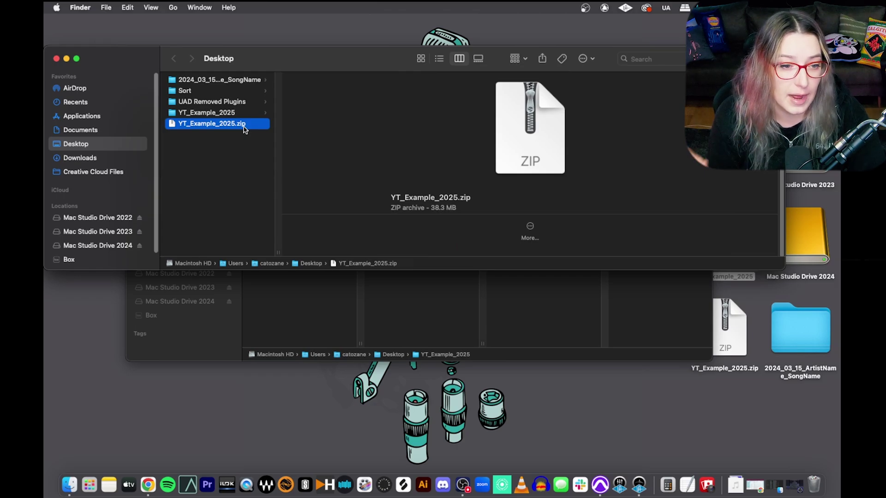
Check the zip, then reopen YT_Example_2025.ptx from the YT_Example_2025 folder in Pro Tools.
{"action": "key", "text": "Up"}
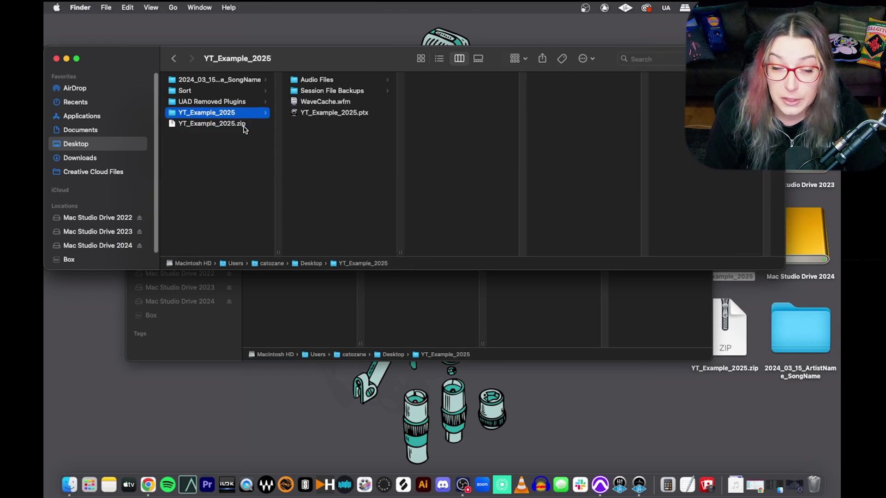
{"action": "key", "text": "Down"}
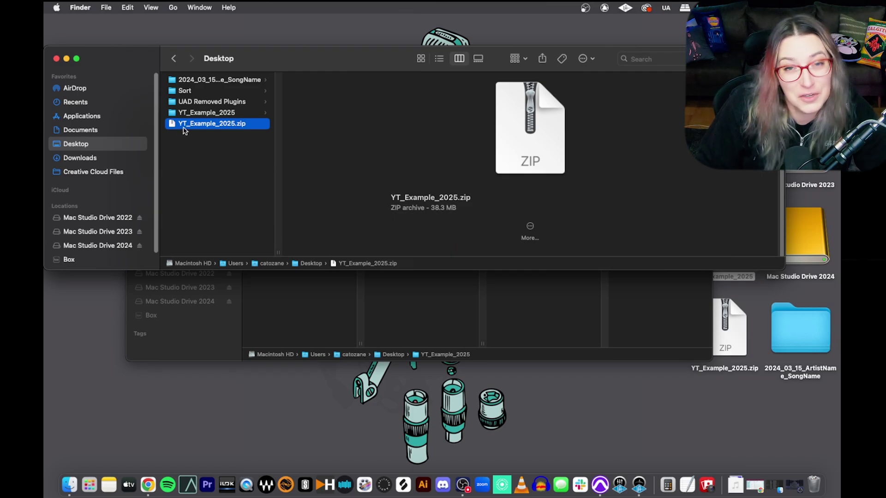
{"action": "left_click", "coordinate": [226, 112]}
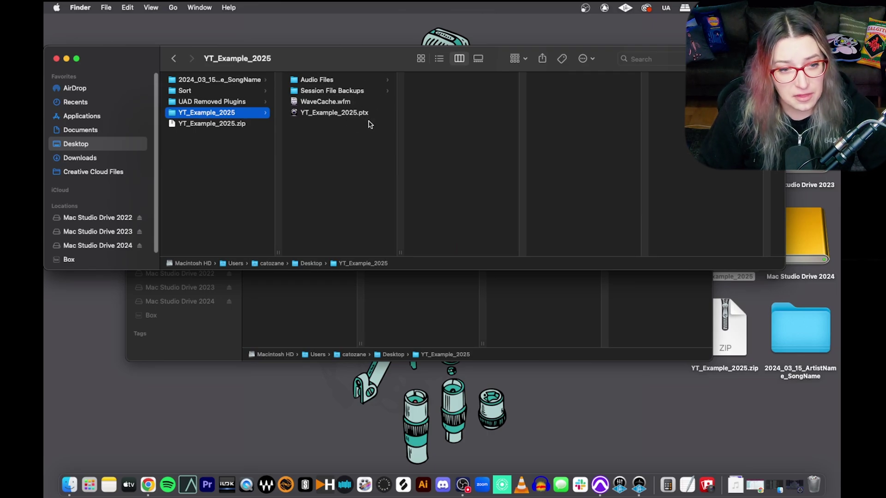
{"action": "left_click", "coordinate": [308, 114]}
{"action": "double_click", "coordinate": [308, 114]}
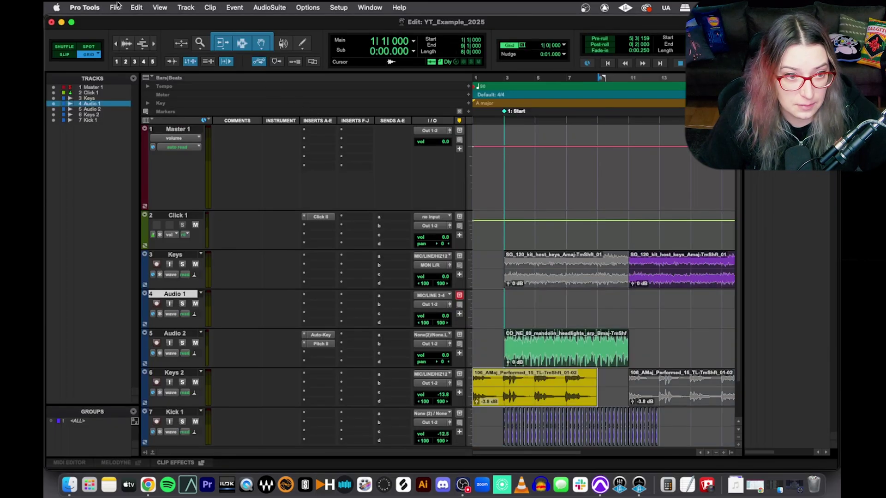
Cancel Save Session As and bring up Save Copy In with Session (Latest), BWF (WAV), 48 kHz, 32 Bit Float.
{"action": "left_click", "coordinate": [115, 7]}
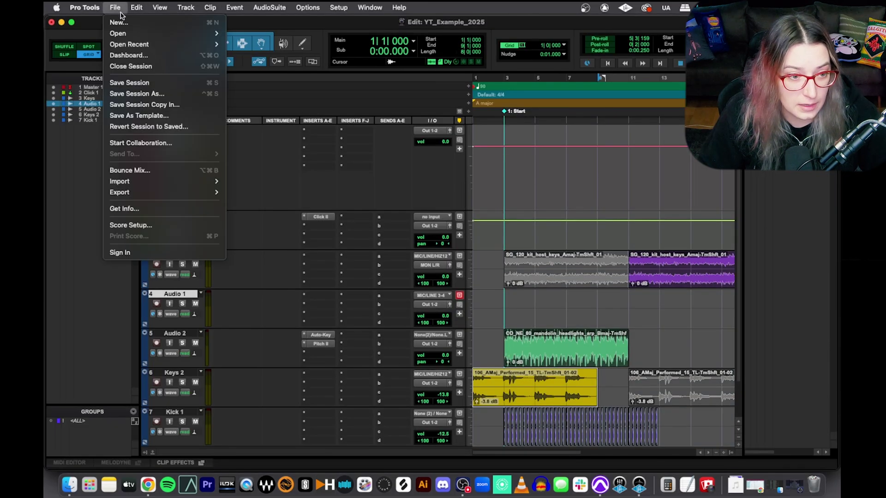
{"action": "left_click", "coordinate": [173, 98]}
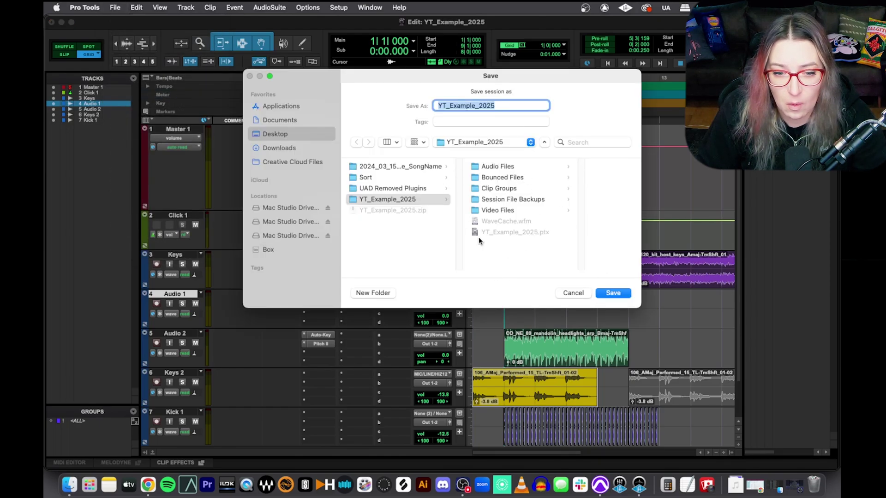
{"action": "left_click", "coordinate": [572, 293]}
{"action": "left_click", "coordinate": [115, 7]}
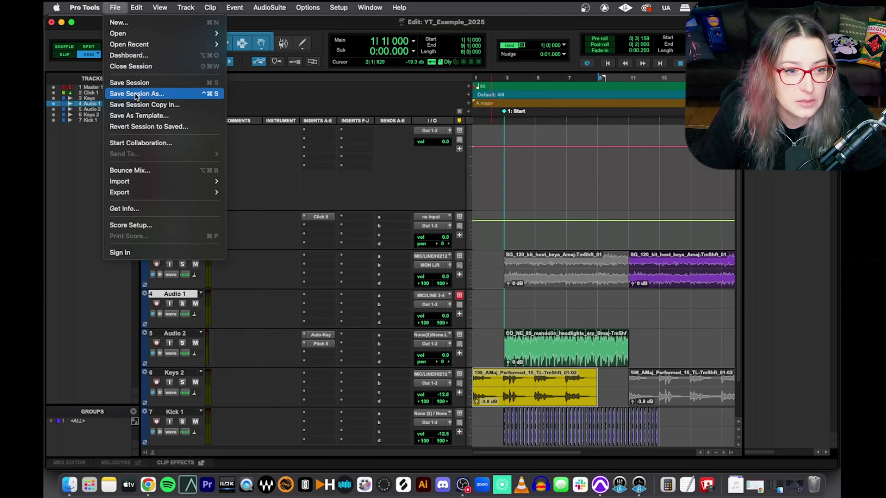
{"action": "left_click", "coordinate": [154, 105]}
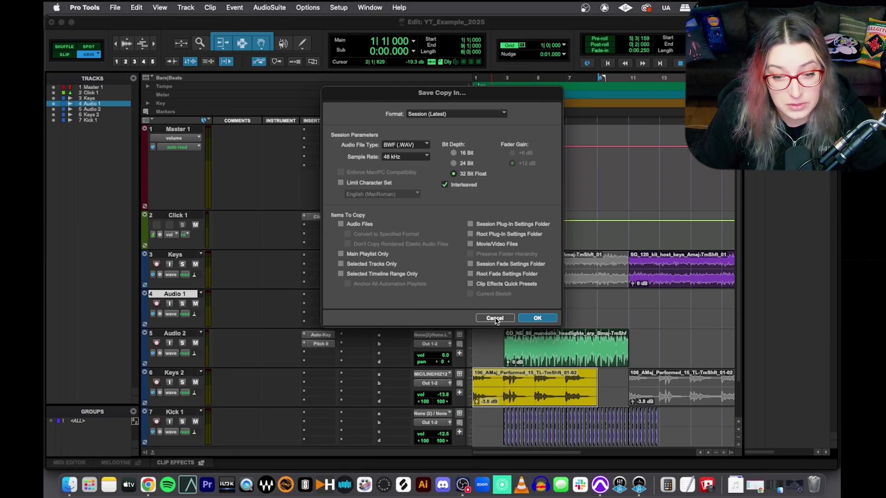
Cancel Save Copy In and save the session as 2025_01_09_YT_Example_2025 in the YT_Example_2025 folder.
{"action": "left_click", "coordinate": [494, 318]}
{"action": "left_click", "coordinate": [115, 8]}
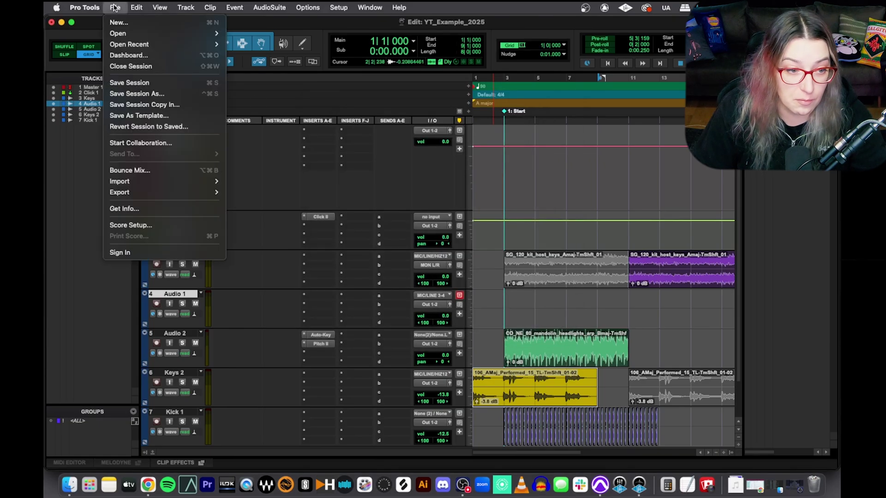
{"action": "left_click", "coordinate": [124, 95]}
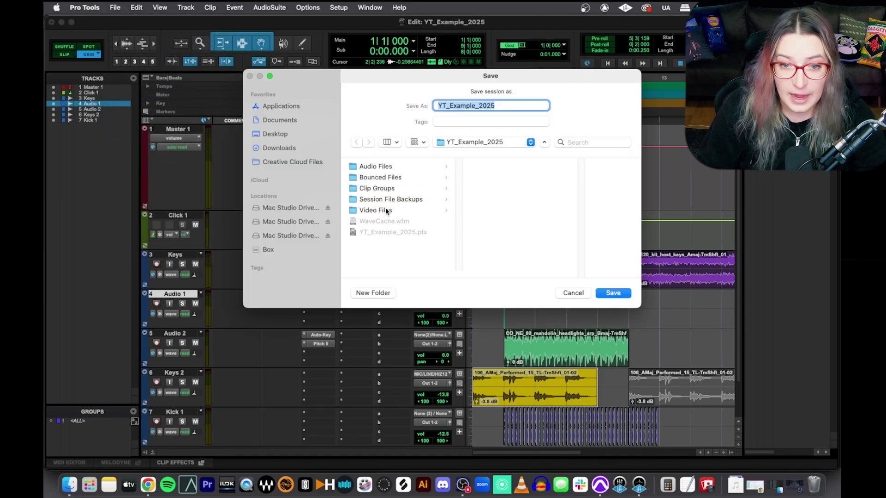
{"action": "left_click", "coordinate": [438, 104]}
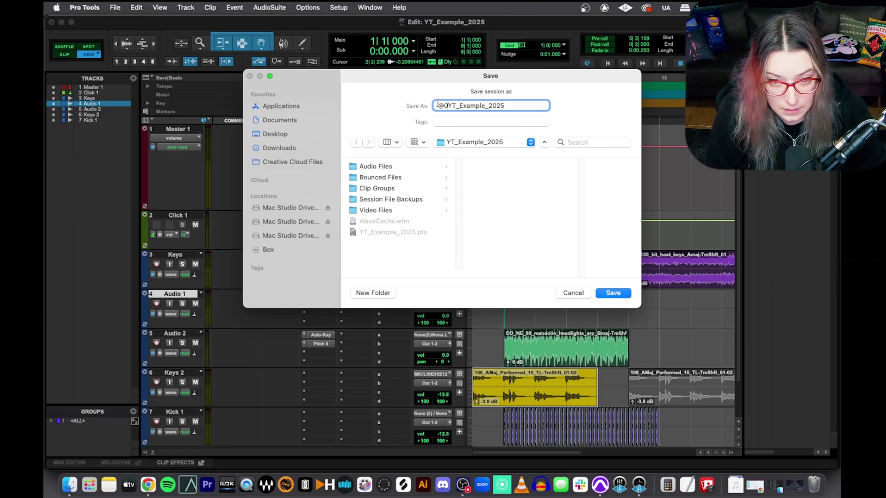
{"action": "type", "text": "2025"}
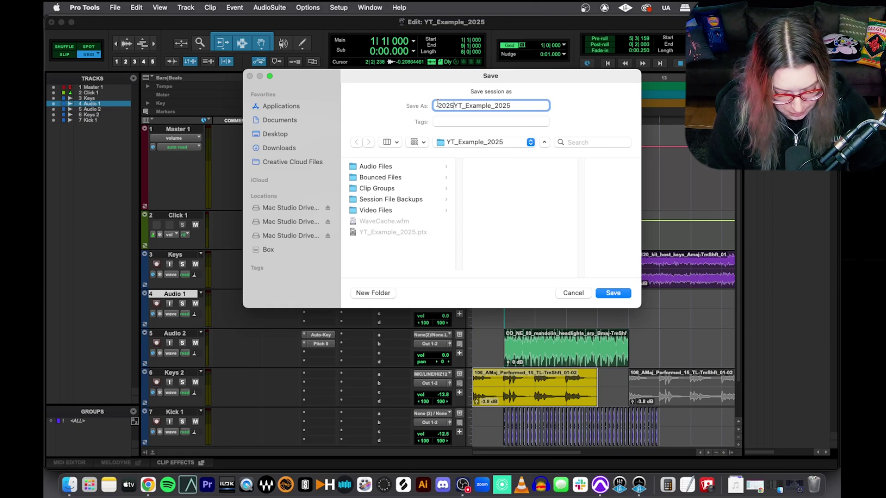
{"action": "type", "text": "_01_"}
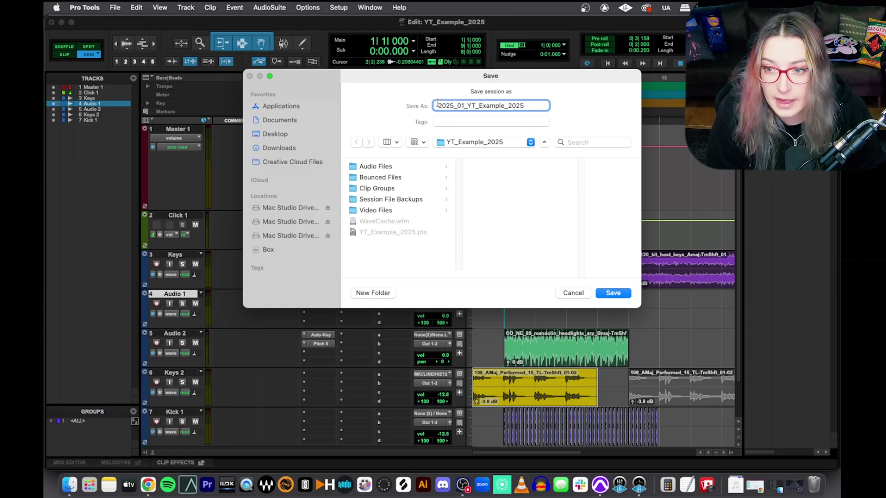
{"action": "type", "text": "09_"}
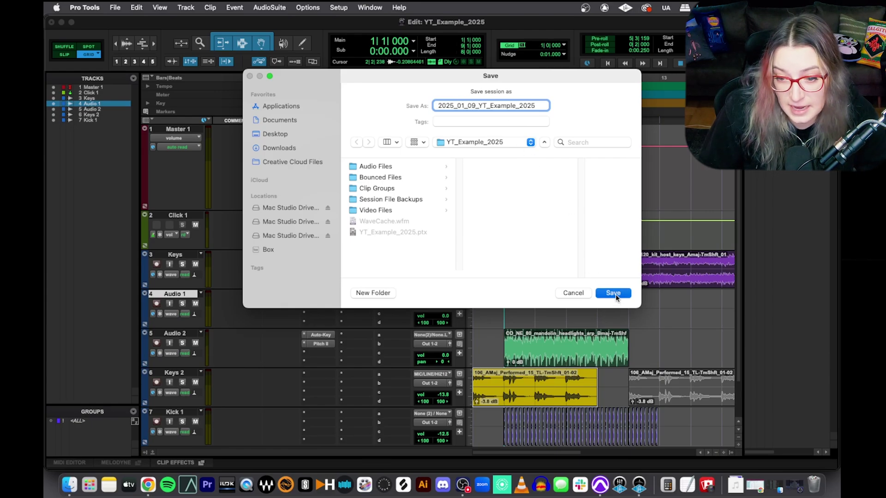
{"action": "left_click", "coordinate": [613, 293]}
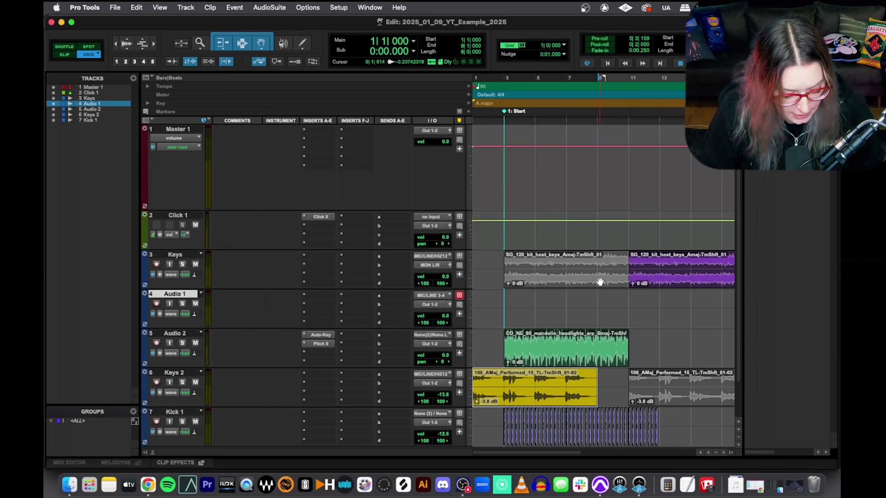
{"action": "key", "text": "super+Tab"}
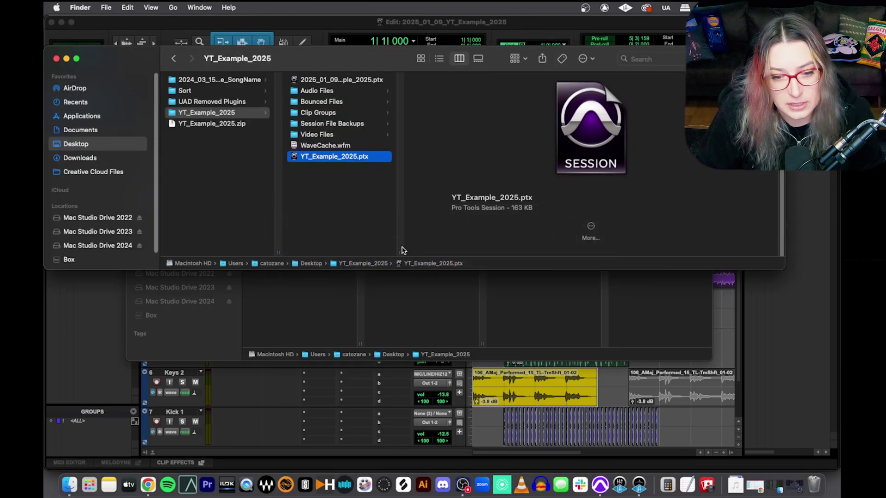
Widen Finder's column, confirm 2025_01_09_YT_Example_2025.ptx in YT_Example_2025, and return to Pro Tools.
{"action": "double_click", "coordinate": [400, 252]}
{"action": "left_click", "coordinate": [337, 81]}
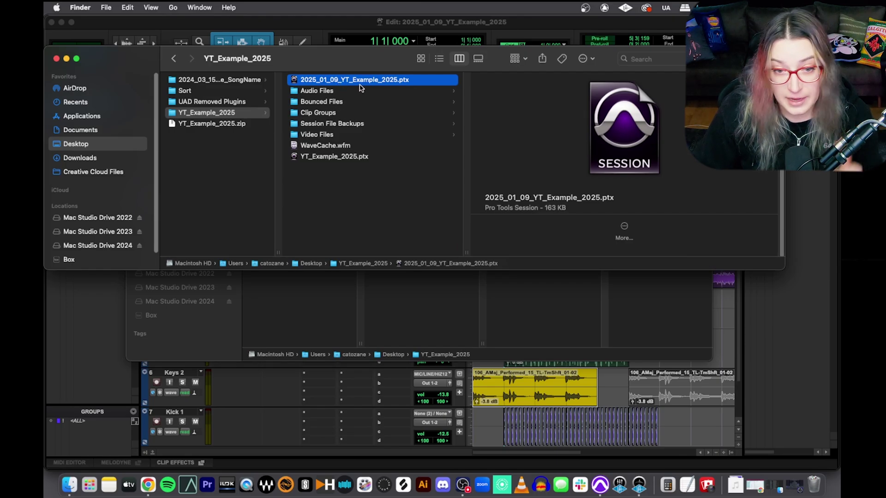
{"action": "left_click", "coordinate": [302, 22]}
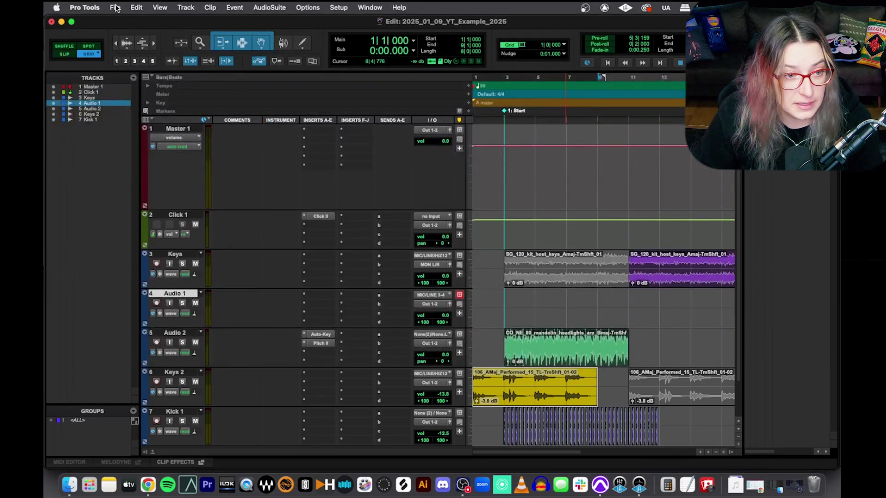
Use Save Session As with Desktop chosen as the location for 2025_01_09_YT_Example_2025.
{"action": "left_click", "coordinate": [115, 8]}
{"action": "left_click", "coordinate": [164, 92]}
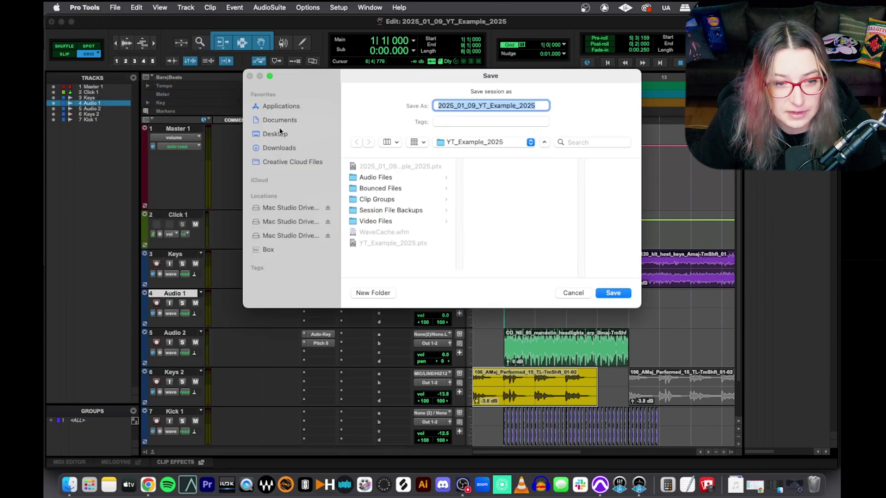
{"action": "left_click", "coordinate": [280, 133]}
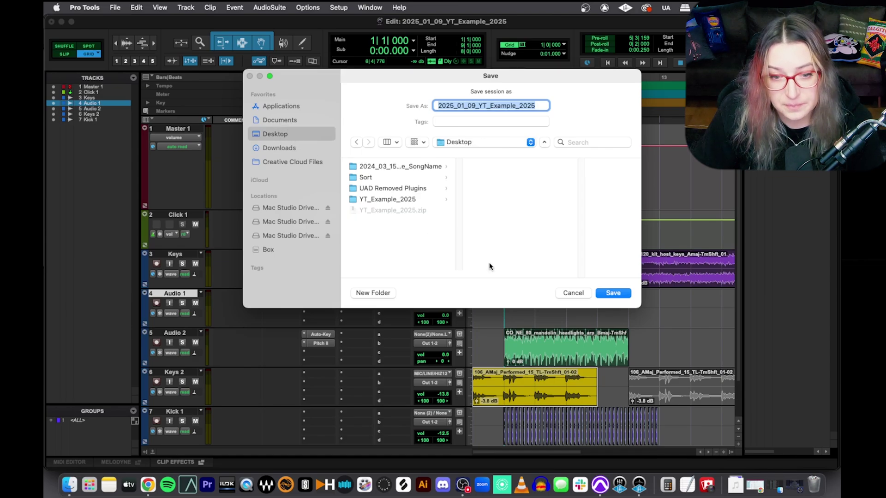
{"action": "left_click", "coordinate": [603, 294]}
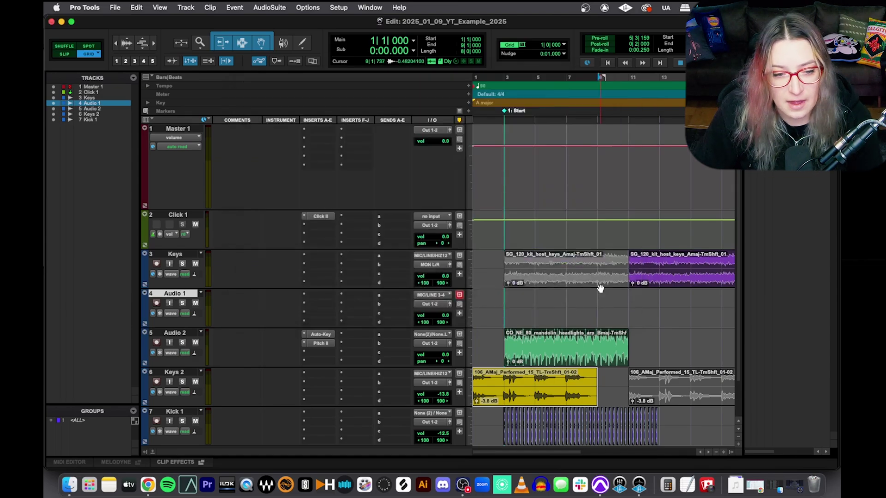
On the Finder Desktop, widen the column and inspect the loose .ptx, the zip and the YT_Example_2025 folder.
{"action": "key", "text": "super+Tab"}
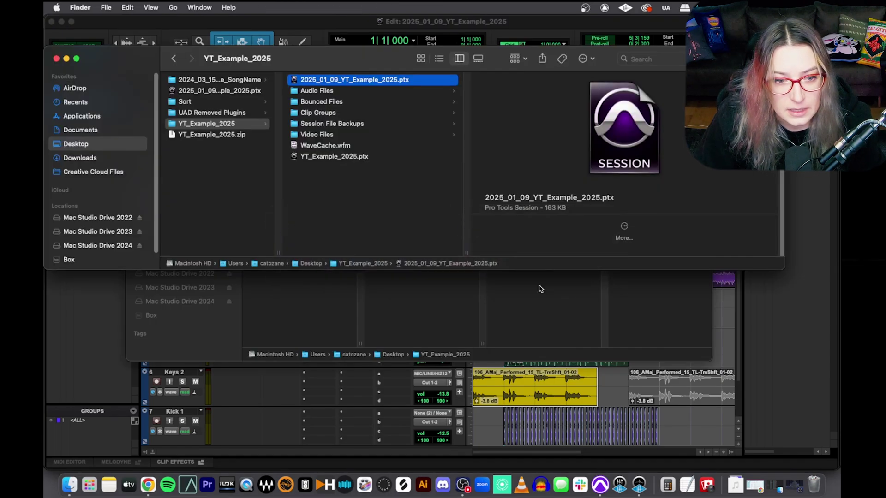
{"action": "left_click", "coordinate": [217, 193]}
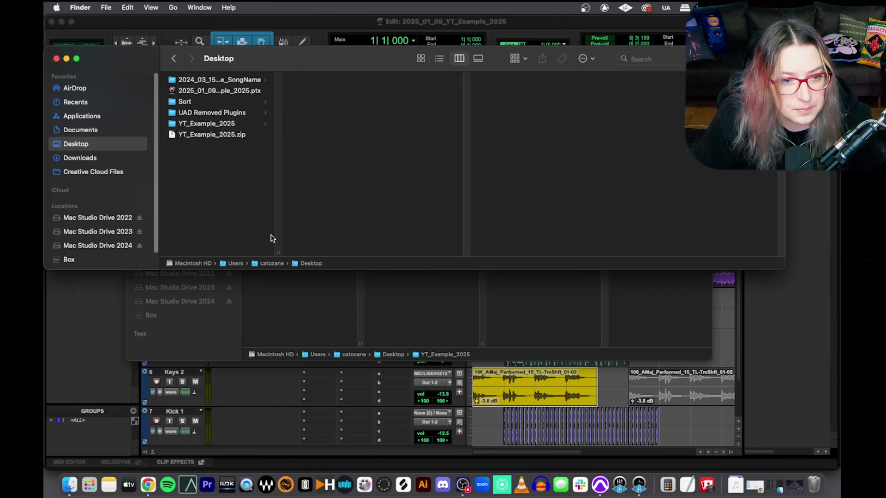
{"action": "left_click_drag", "start_coordinate": [277, 251], "coordinate": [409, 245]}
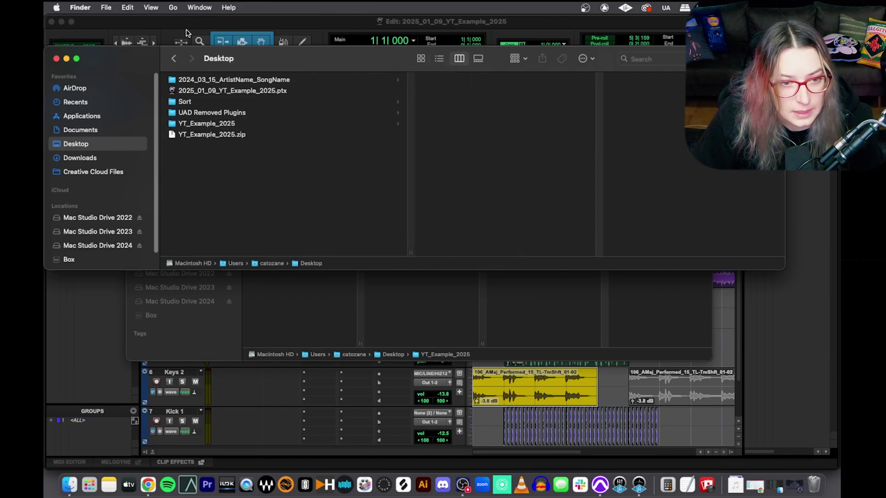
{"action": "left_click", "coordinate": [197, 90]}
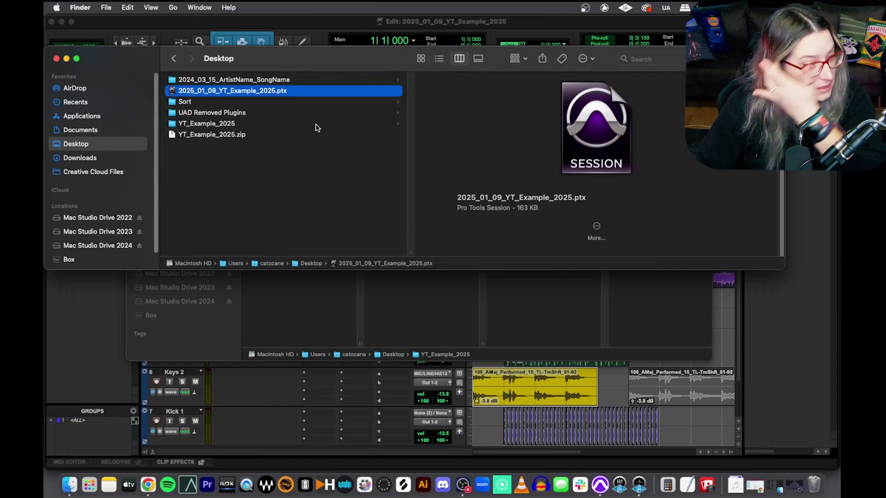
{"action": "left_click", "coordinate": [213, 124]}
{"action": "left_click", "coordinate": [216, 135]}
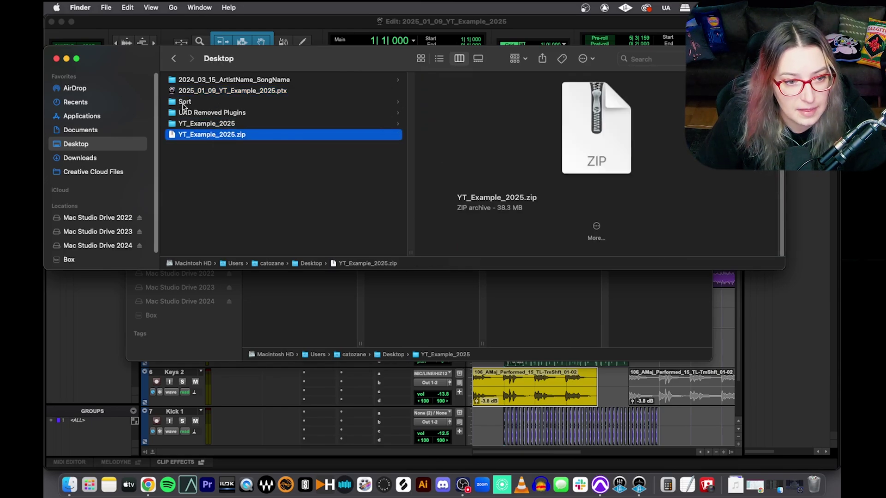
{"action": "left_click", "coordinate": [228, 92]}
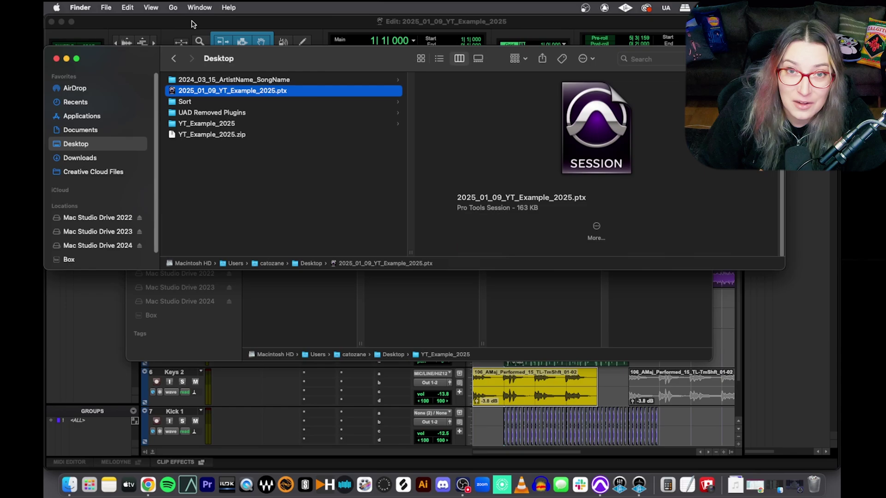
{"action": "left_click", "coordinate": [229, 125]}
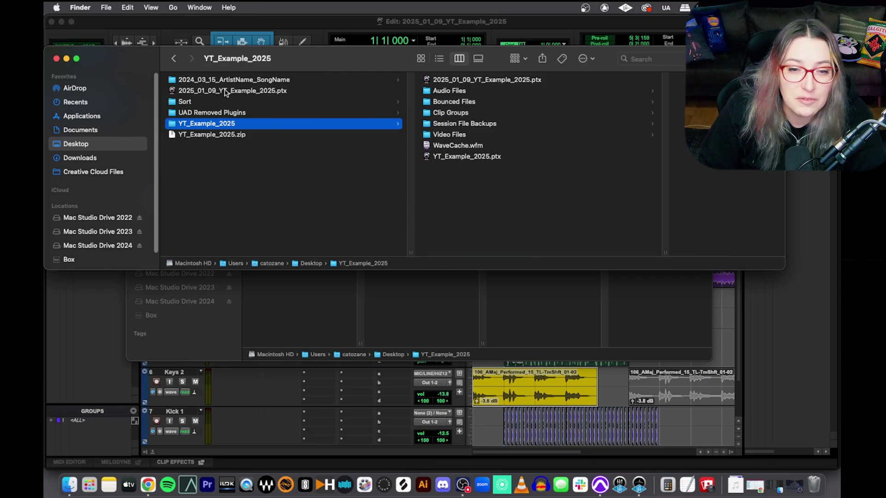
Bring Pro Tools forward, dismiss its File menu unused, and return to Finder.
{"action": "left_click", "coordinate": [183, 22]}
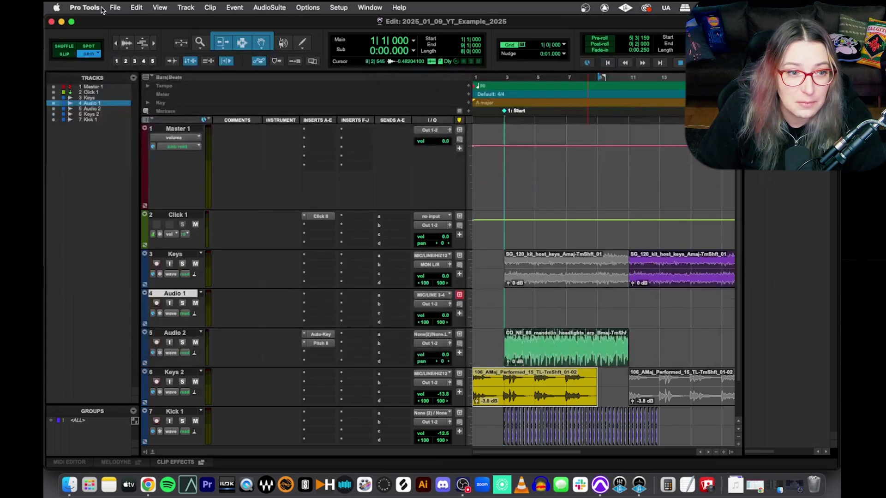
{"action": "left_click", "coordinate": [114, 8]}
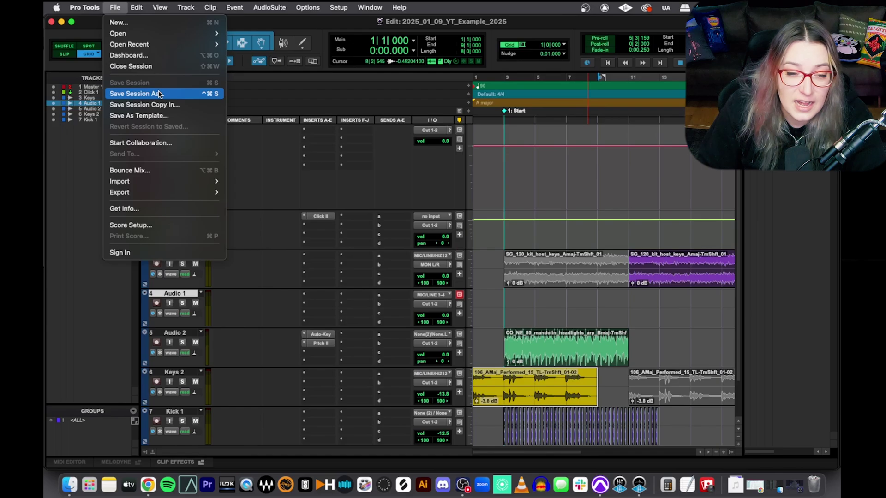
{"action": "left_click", "coordinate": [282, 170]}
{"action": "key", "text": "super+Tab"}
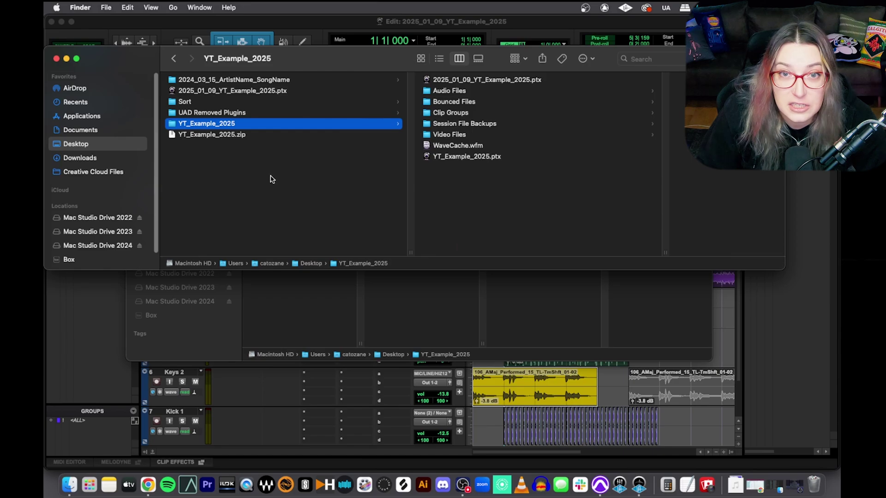
Move 2025_01_09_YT_Example_2025.ptx from the Desktop into YT_Example_2025, replacing the older copy.
{"action": "left_click", "coordinate": [272, 90]}
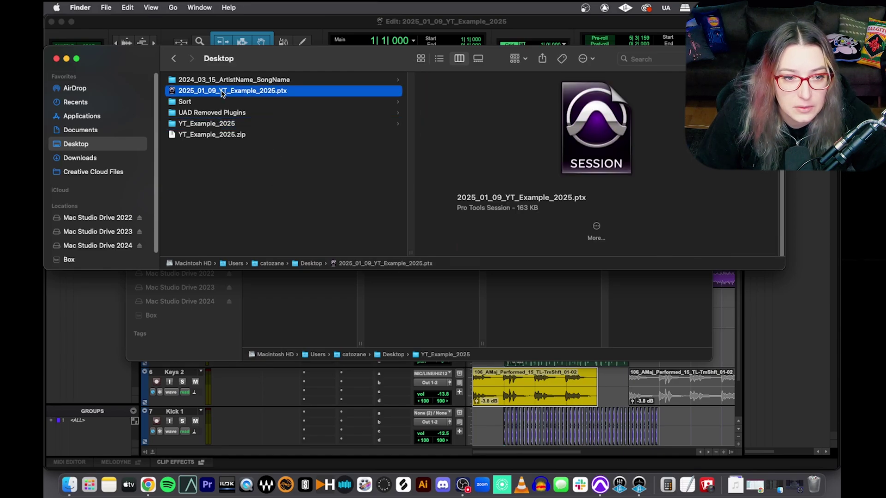
{"action": "left_click_drag", "start_coordinate": [223, 94], "coordinate": [228, 125]}
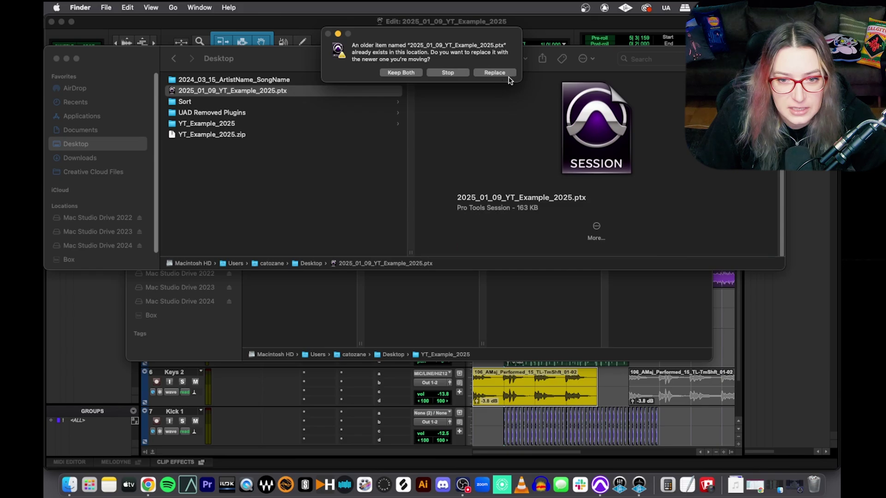
{"action": "left_click", "coordinate": [509, 77]}
{"action": "left_click", "coordinate": [245, 113]}
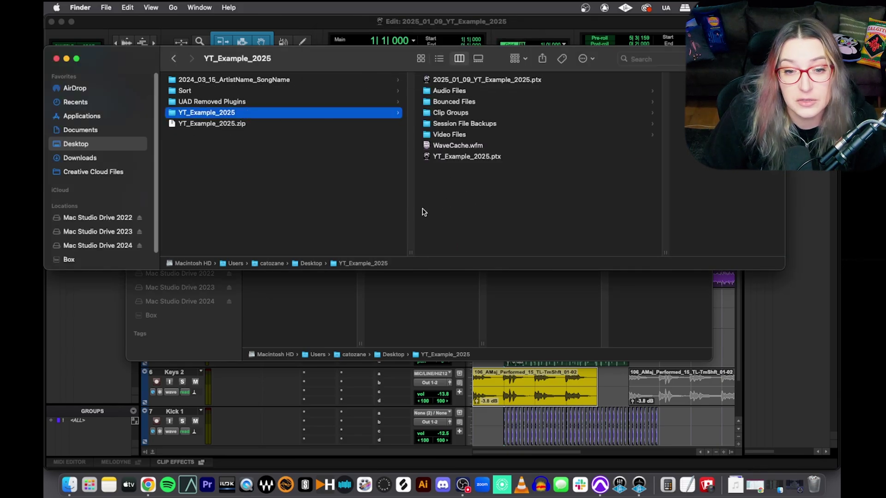
{"action": "left_click", "coordinate": [276, 32]}
Close the Pro Tools session and select the YT_Example_2025 folder in Finder.
{"action": "left_click", "coordinate": [115, 8]}
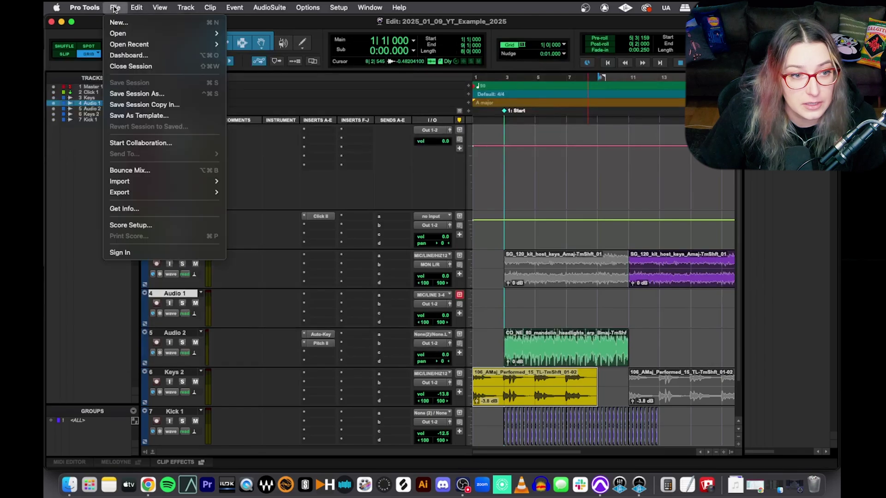
{"action": "left_click", "coordinate": [131, 66]}
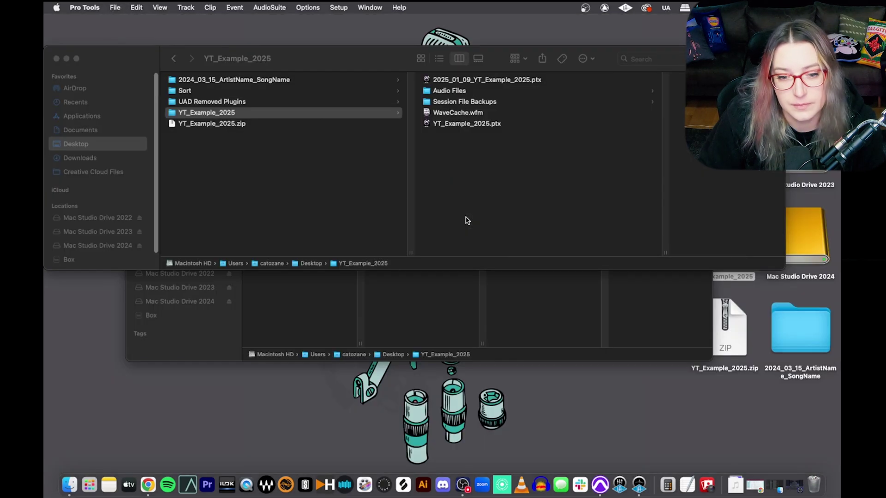
{"action": "left_click", "coordinate": [356, 211]}
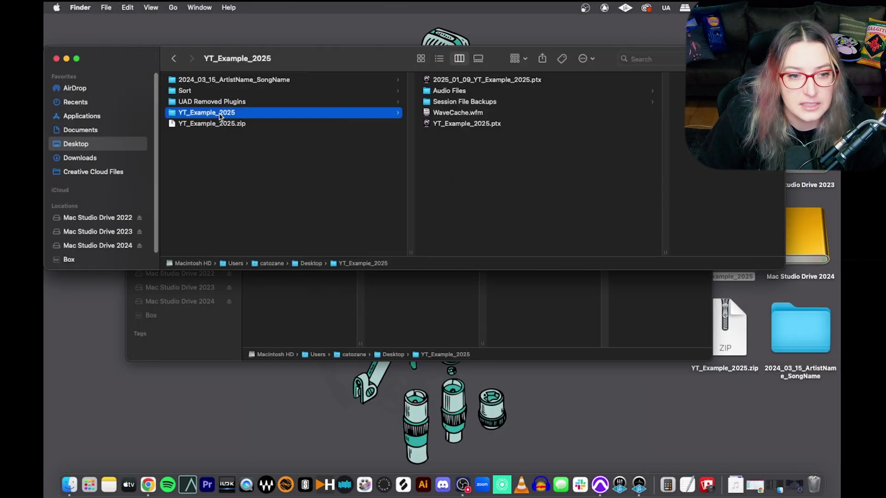
{"action": "left_click", "coordinate": [222, 154]}
Move the temporary YT_Example_2025 copy to the Trash with Cmd-Delete.
{"action": "left_click_drag", "start_coordinate": [228, 113], "coordinate": [299, 174]}
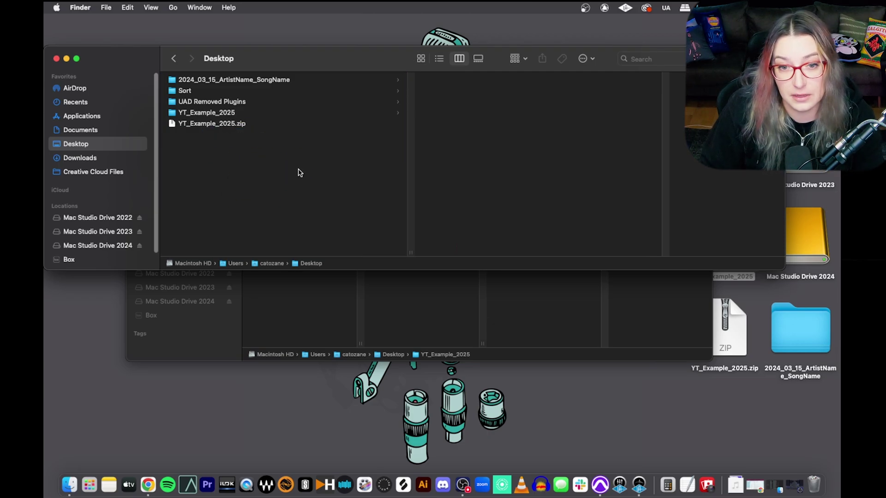
{"action": "left_click", "coordinate": [300, 113]}
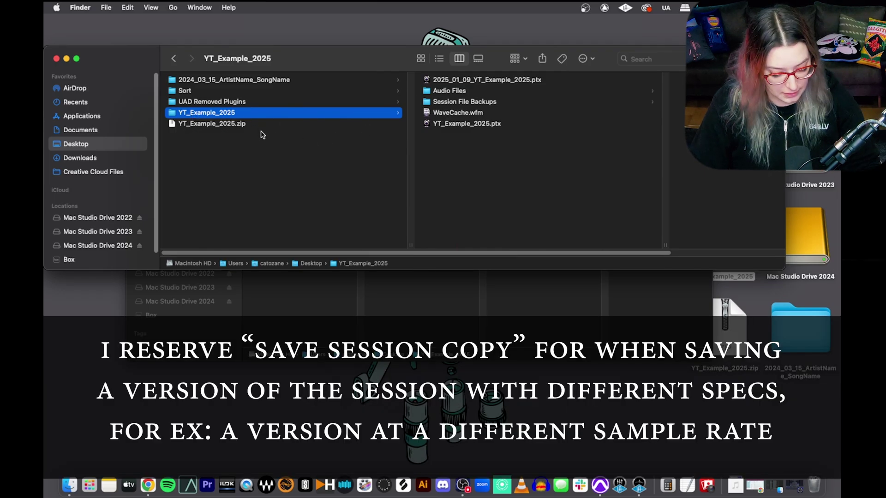
{"action": "left_click", "coordinate": [265, 165]}
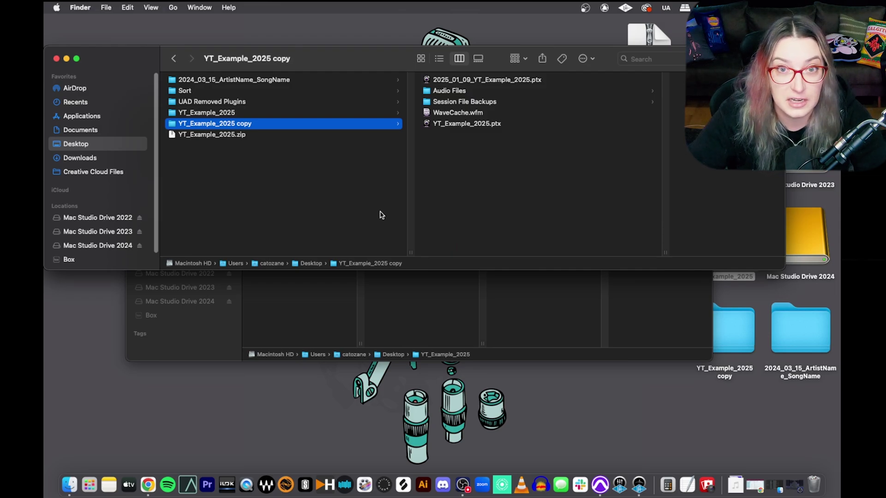
{"action": "key", "text": "super+BackSpace"}
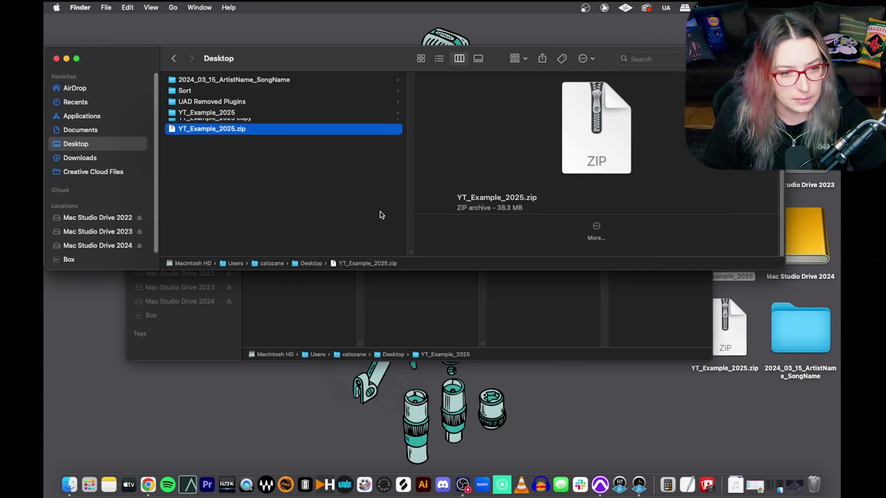
{"action": "left_click", "coordinate": [266, 115]}
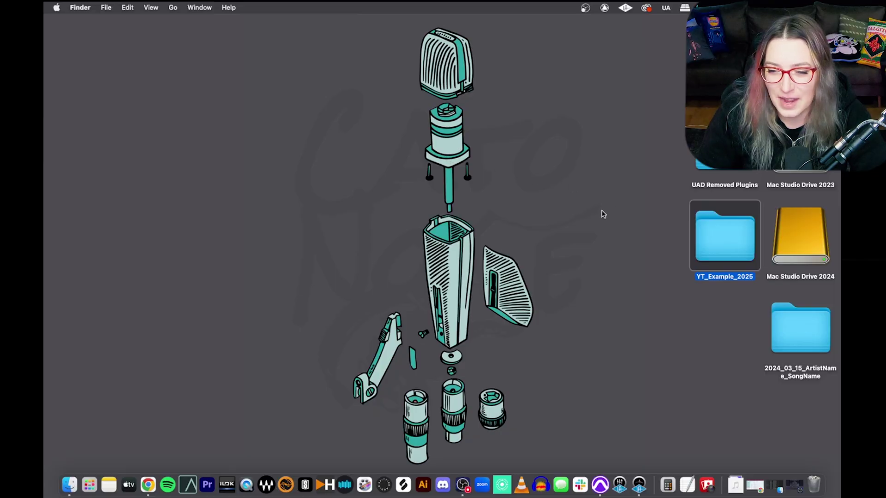
{"action": "left_click", "coordinate": [601, 211]}
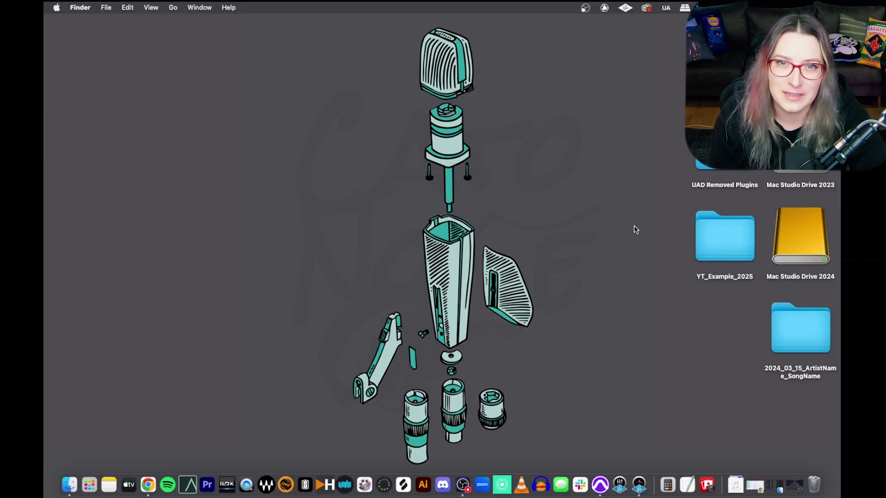